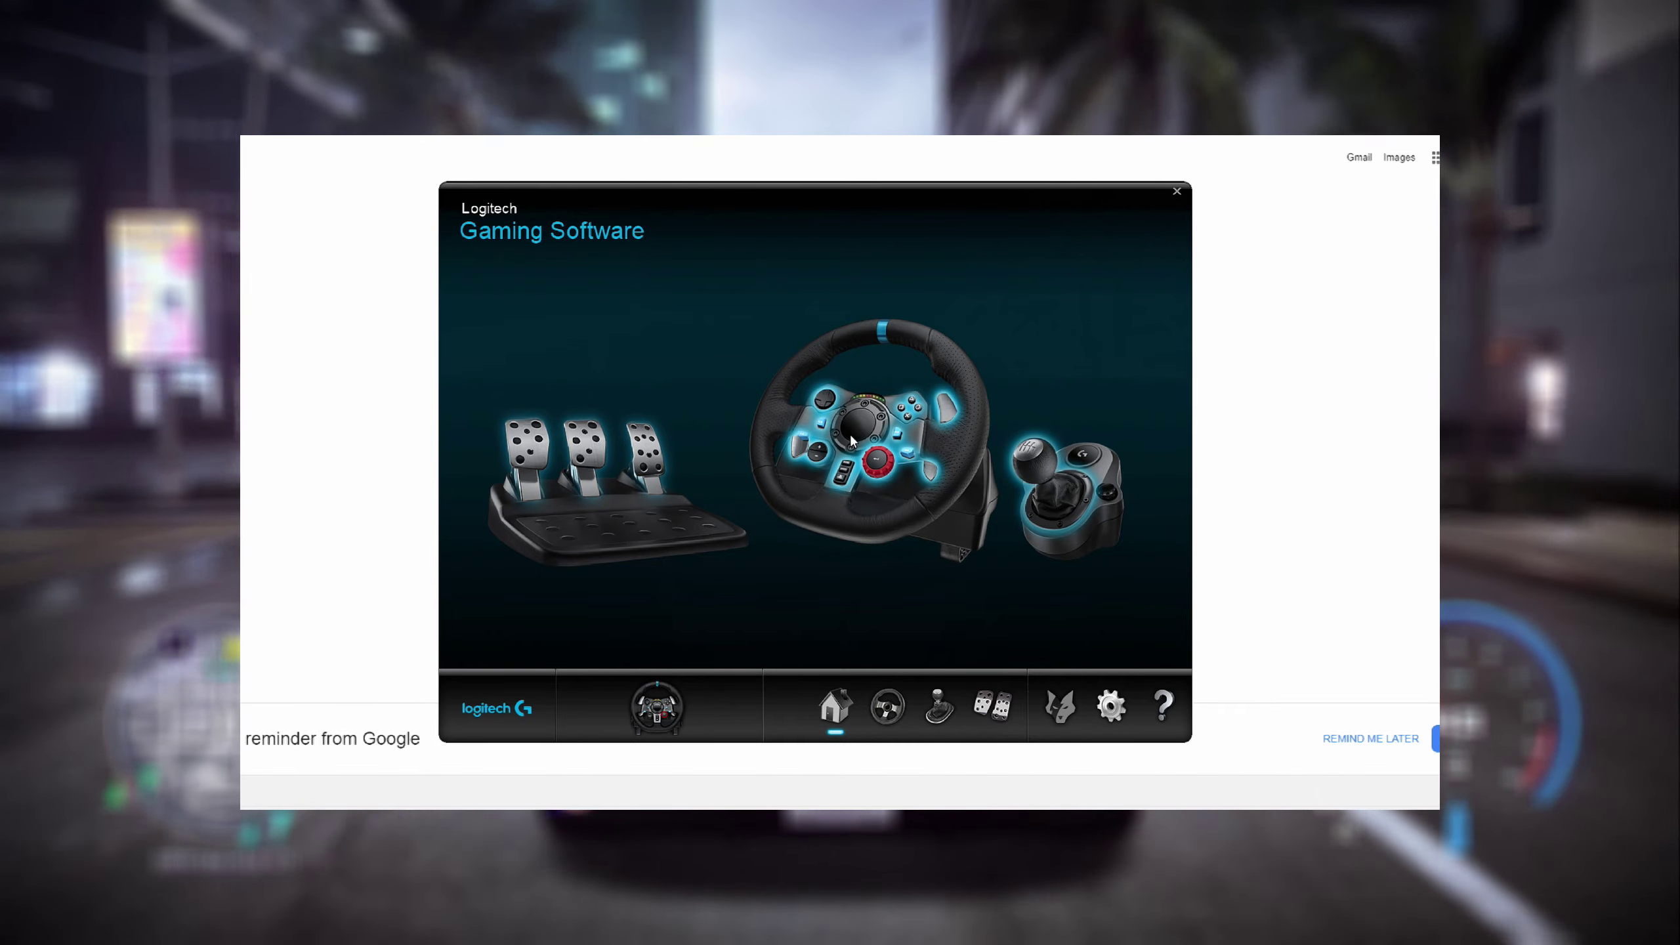
Check the wheel's axis properties (510 degrees, 50% sensitivity), then close Logitech Gaming Software
click(867, 449)
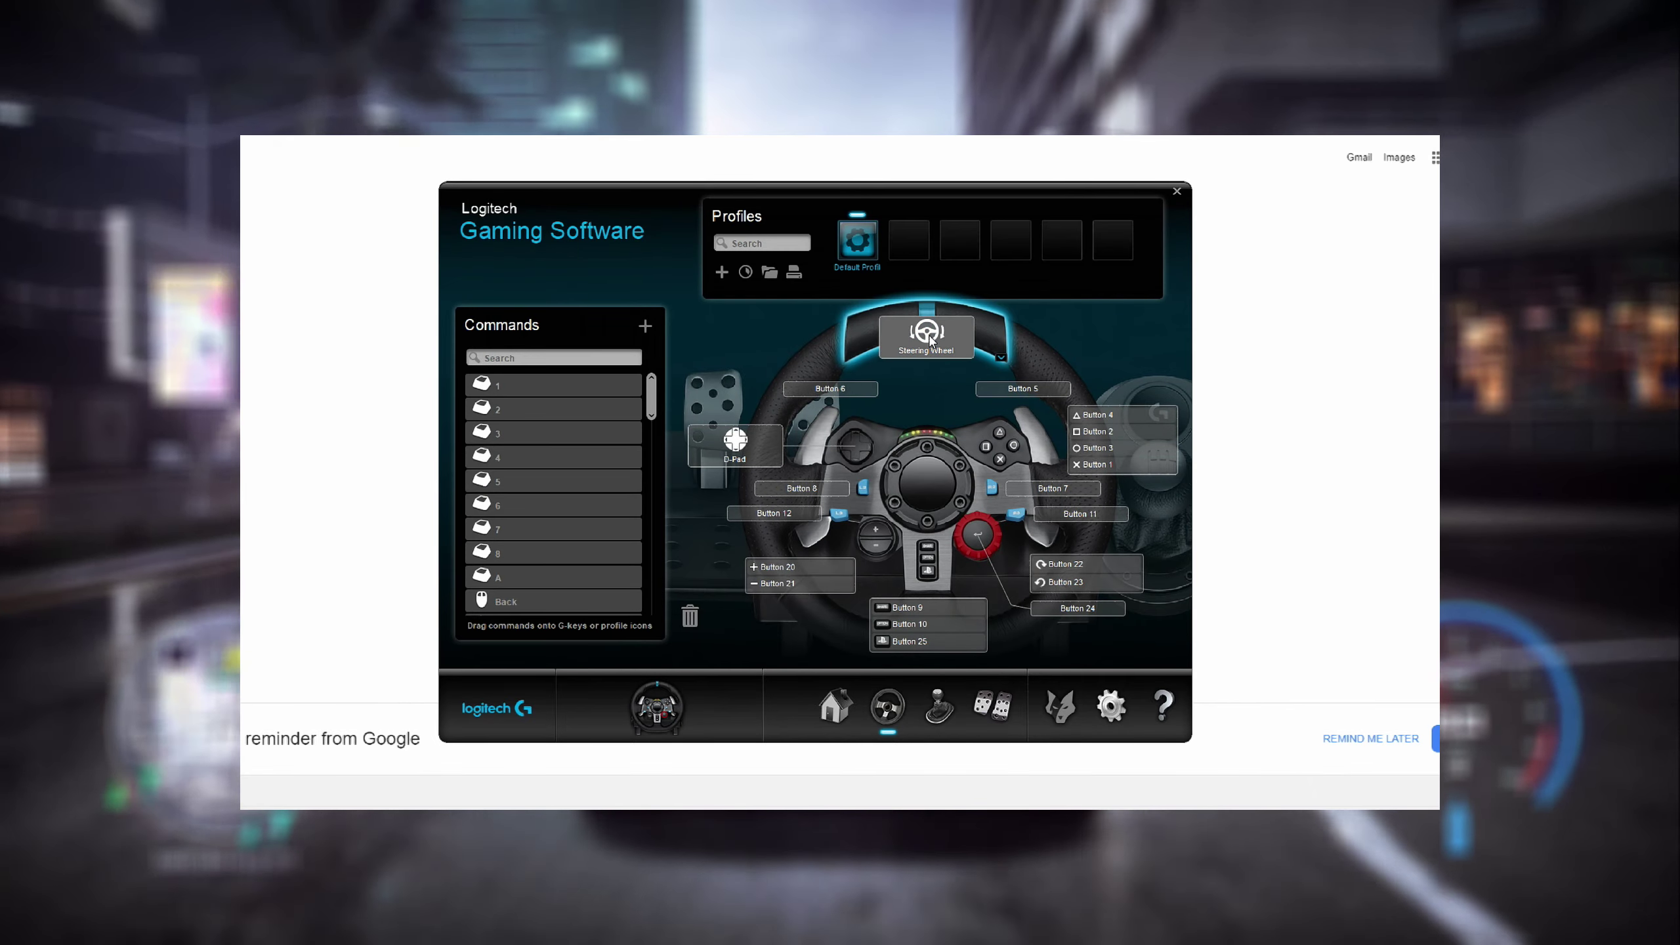
click(929, 340)
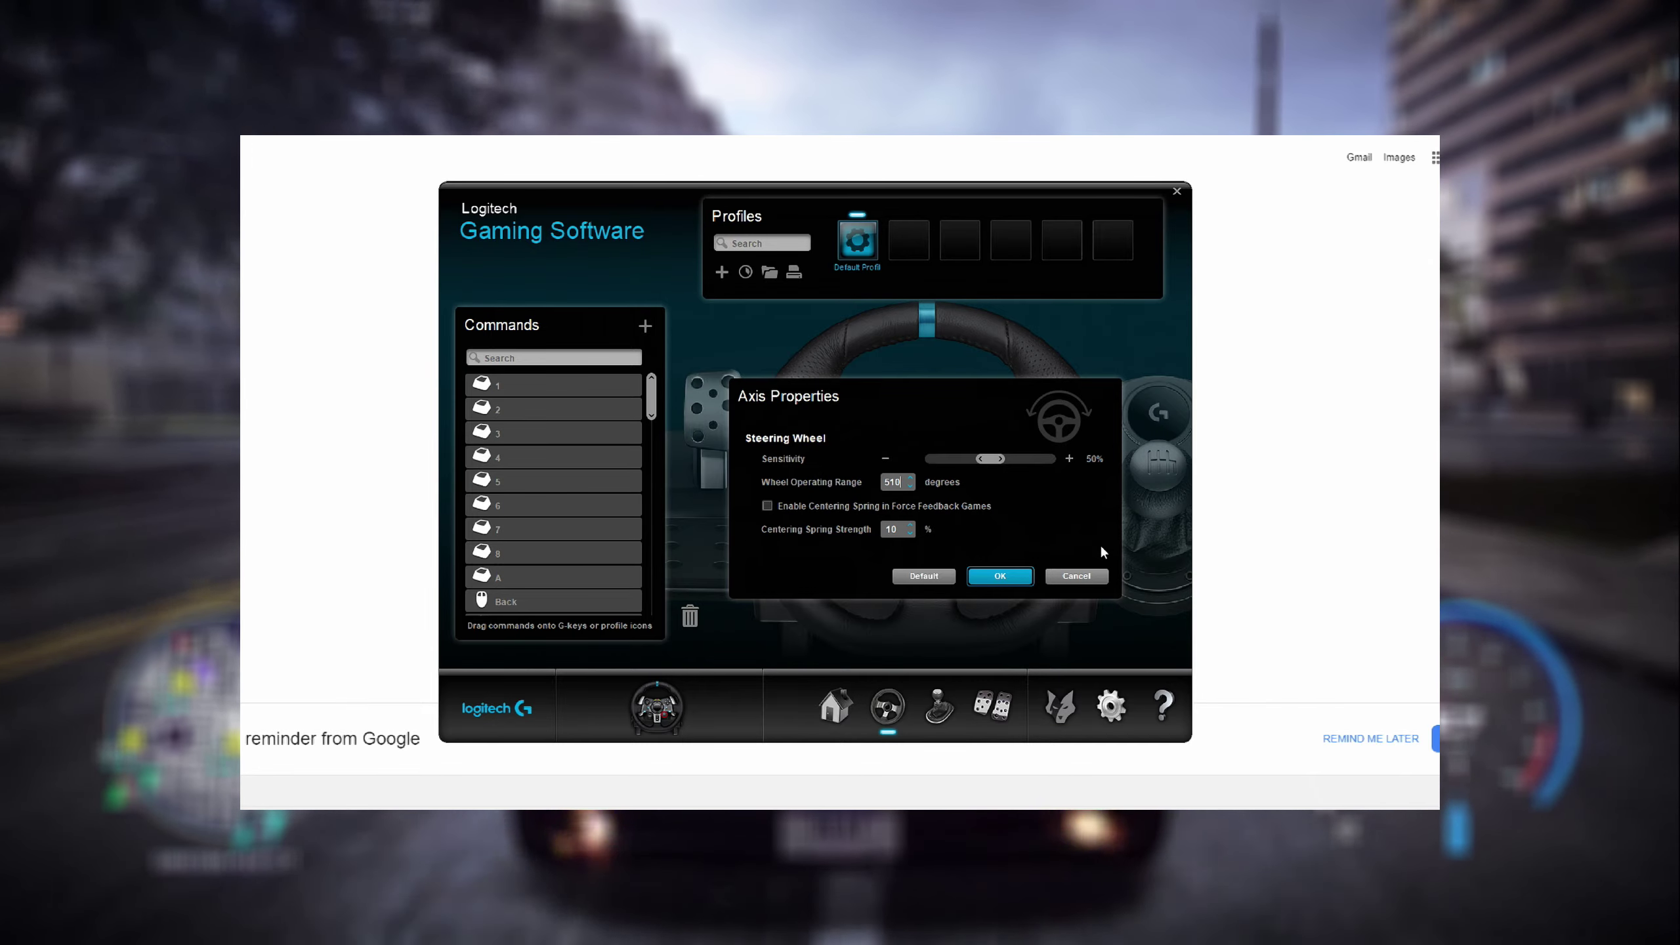
click(999, 576)
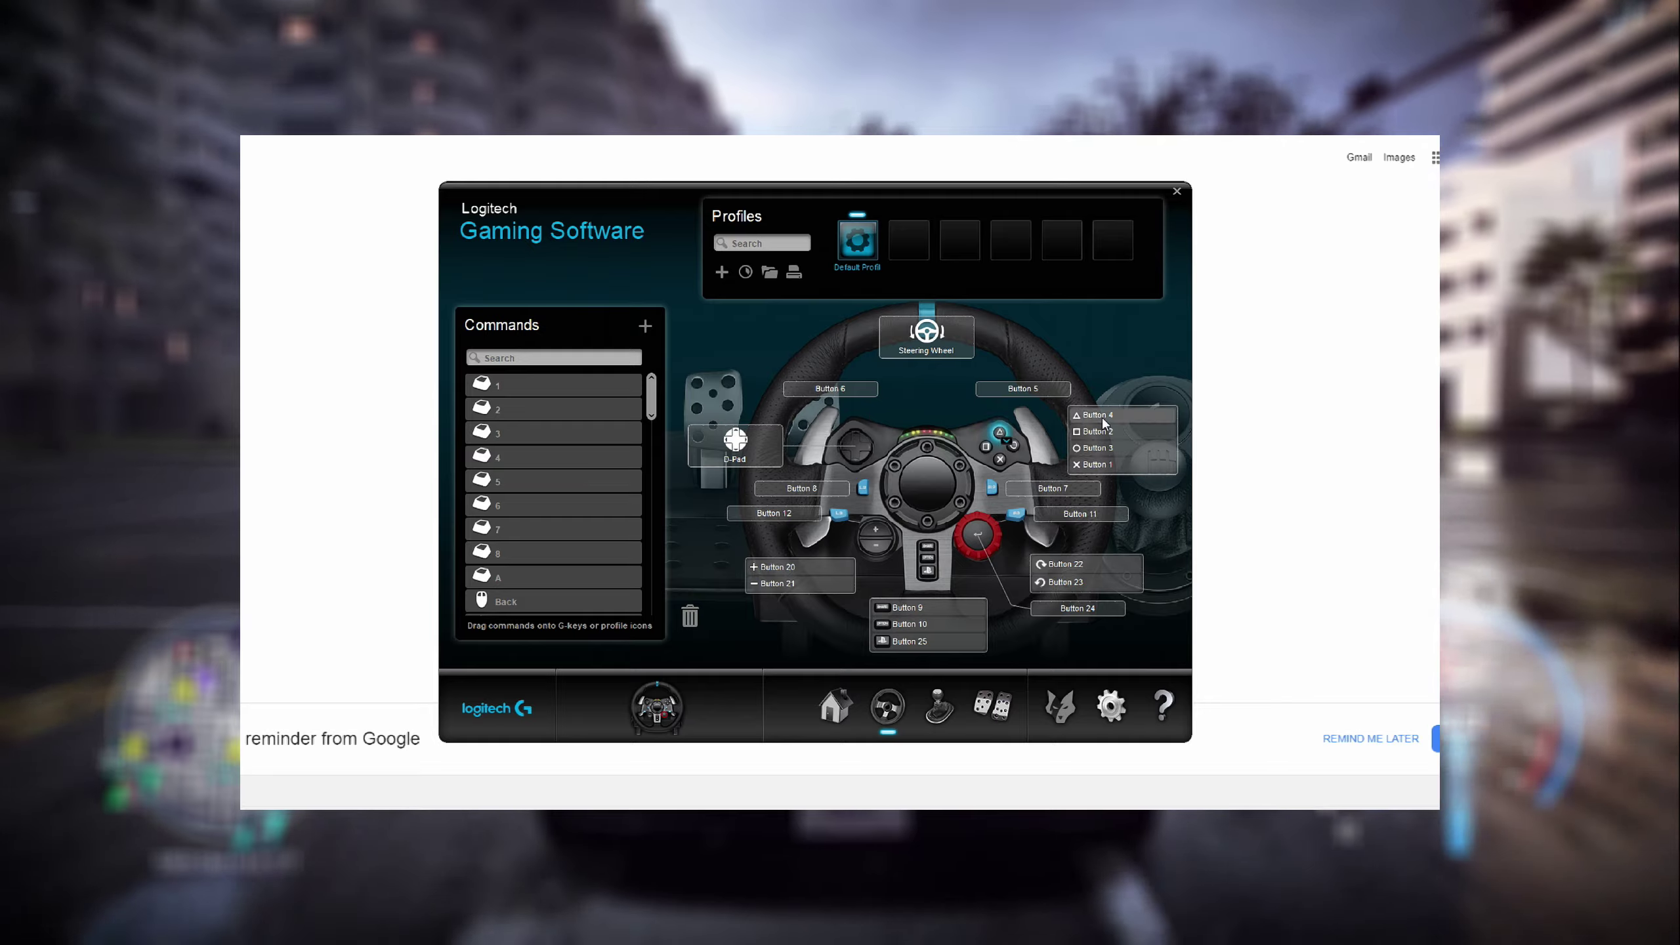
click(1177, 192)
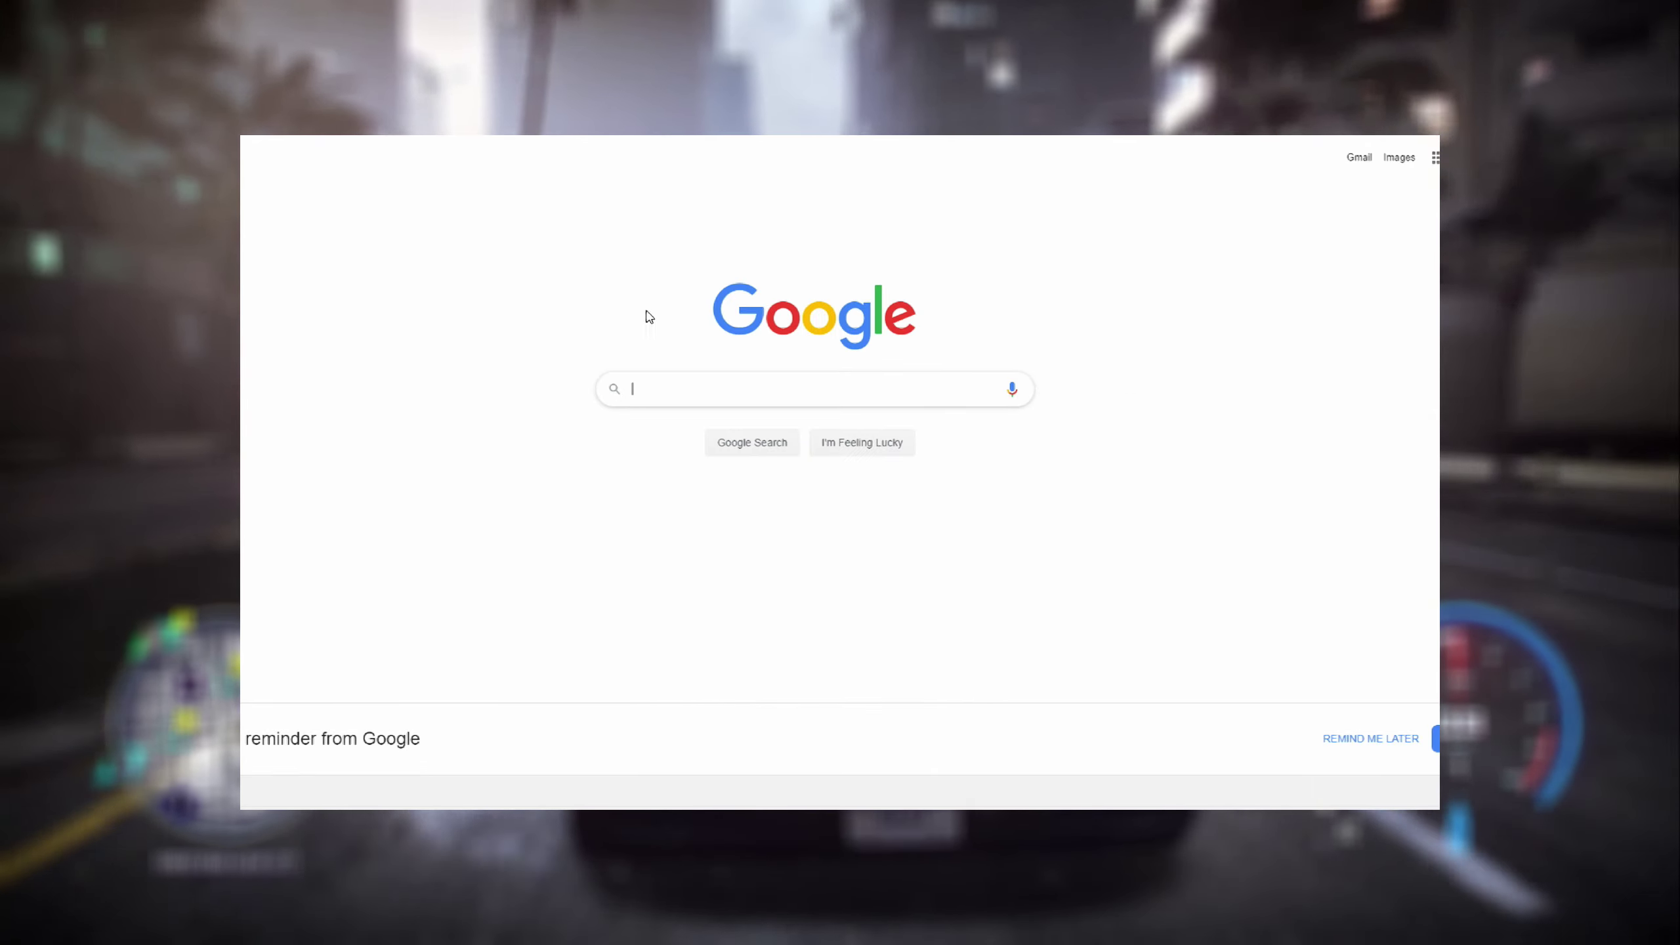
Search Google for 'x360ce' and open the official x360ce.com site
text(x360ce)
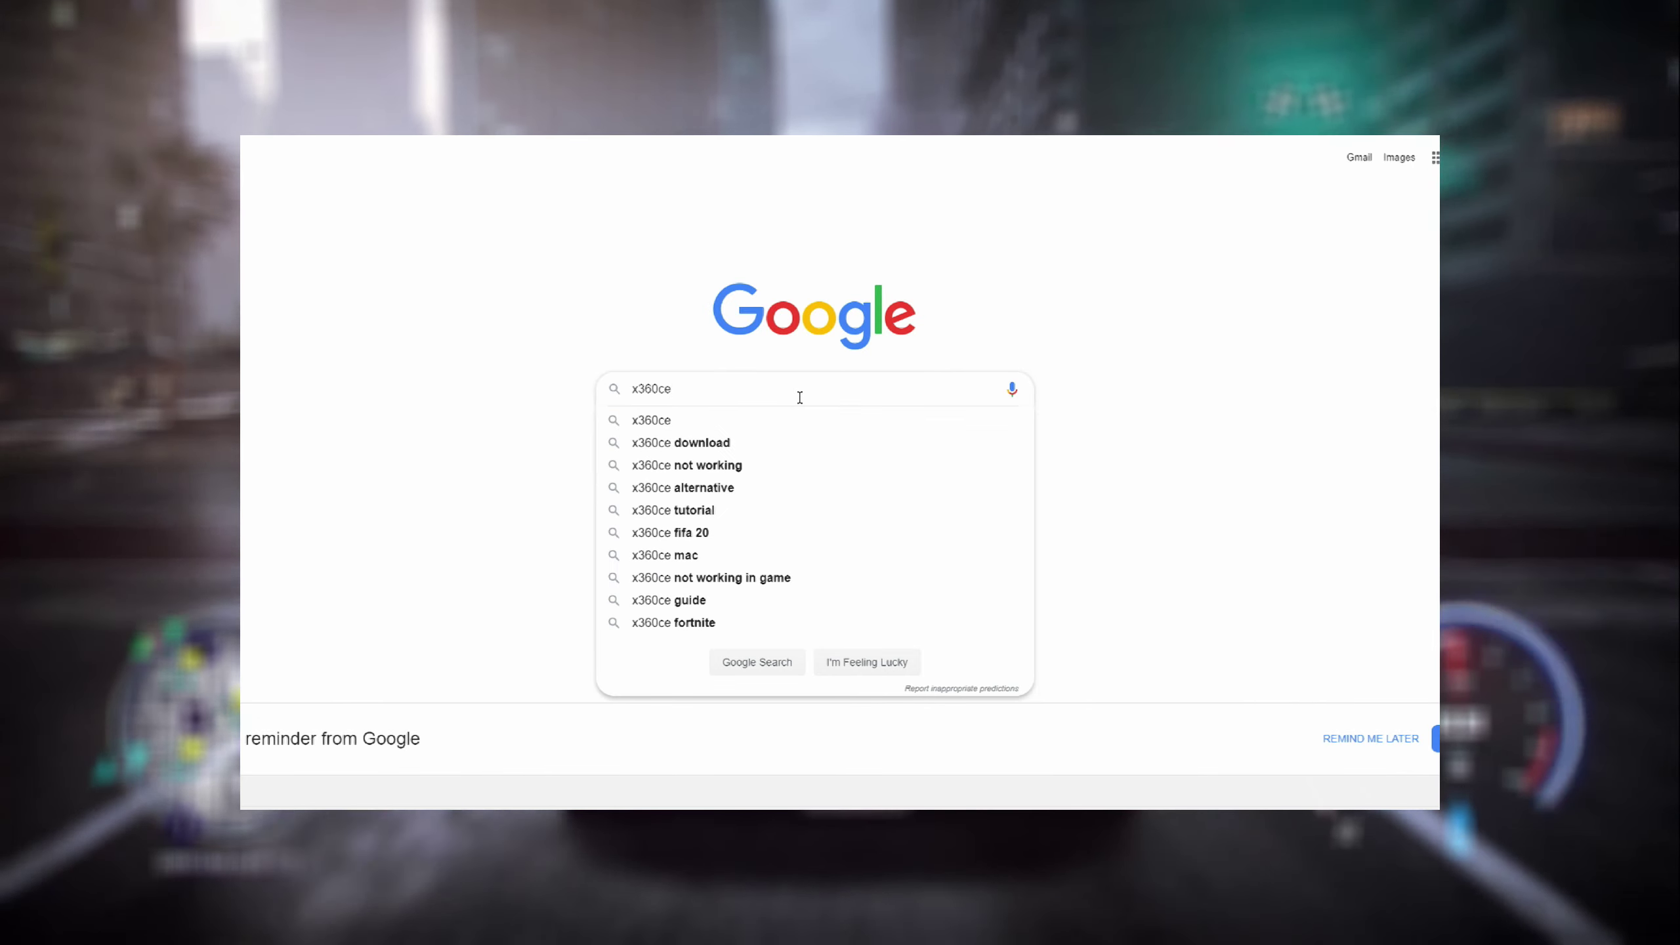
key(Return)
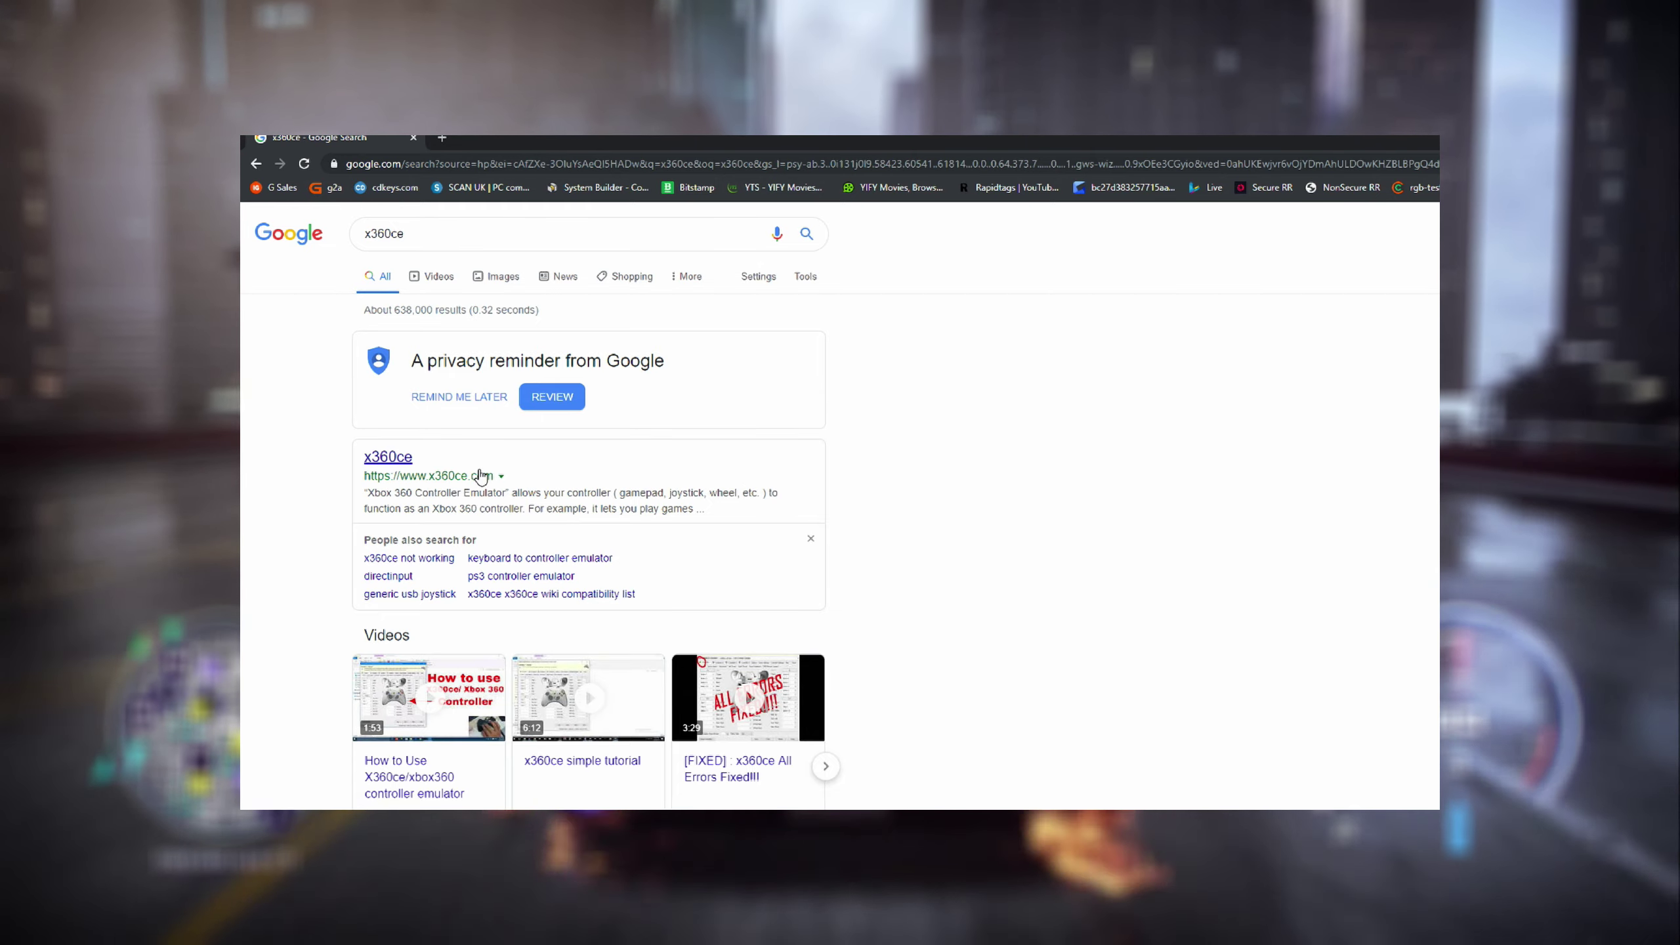
click(431, 484)
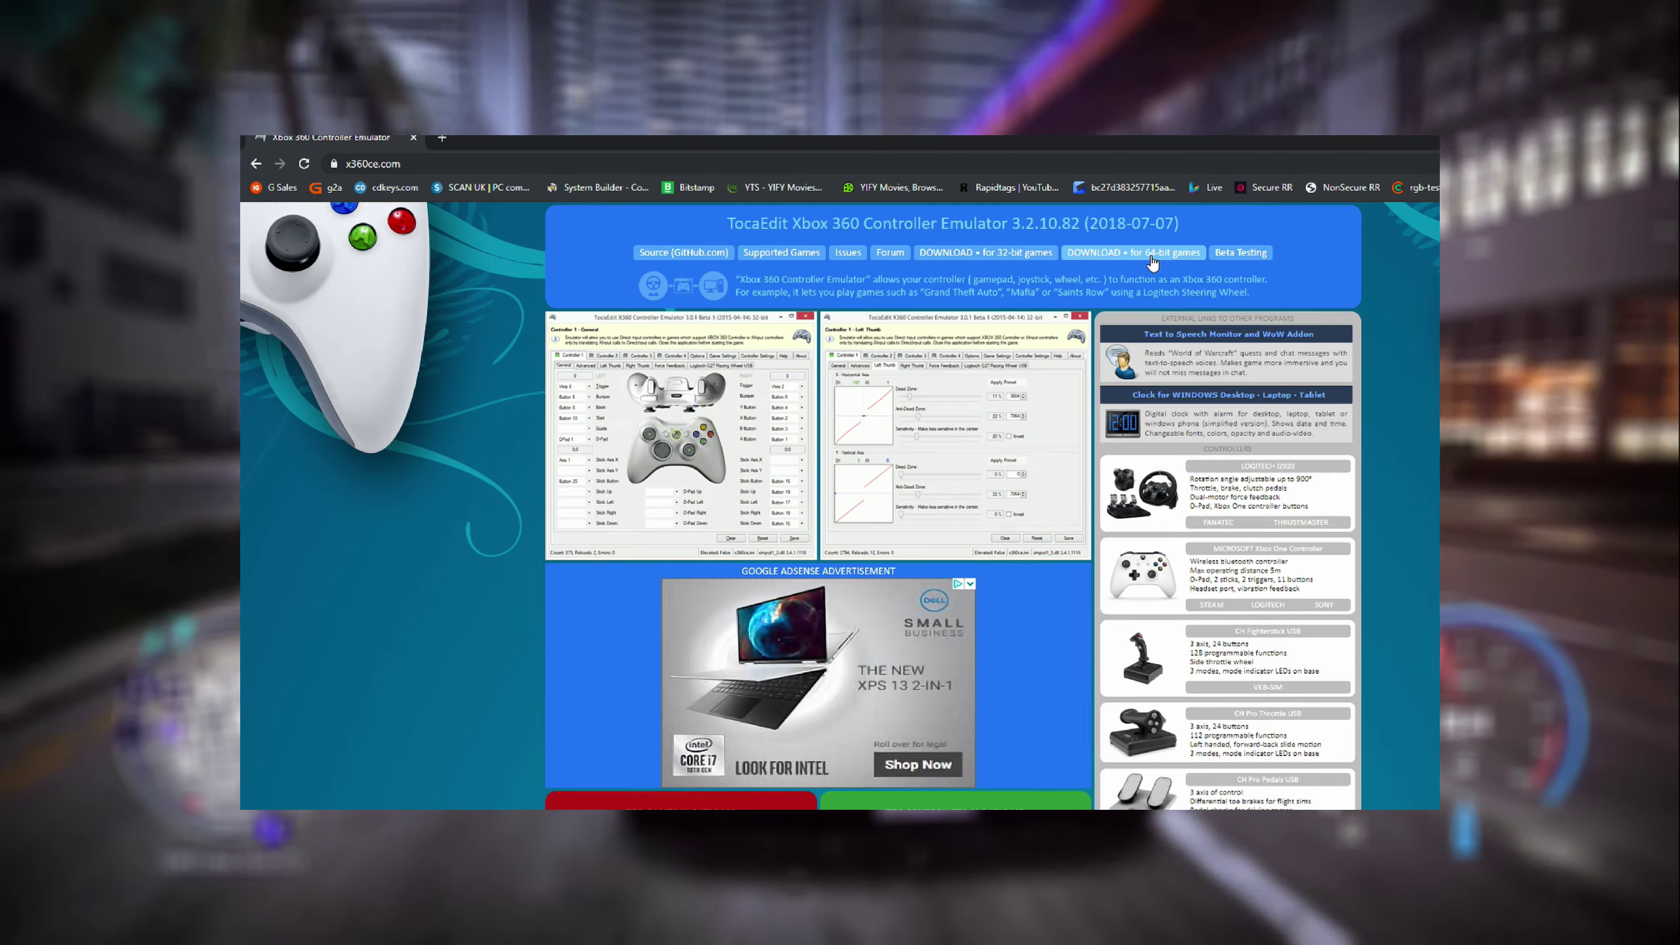
Download the 64-bit x360ce zip and open it, accepting the file warning
click(1152, 263)
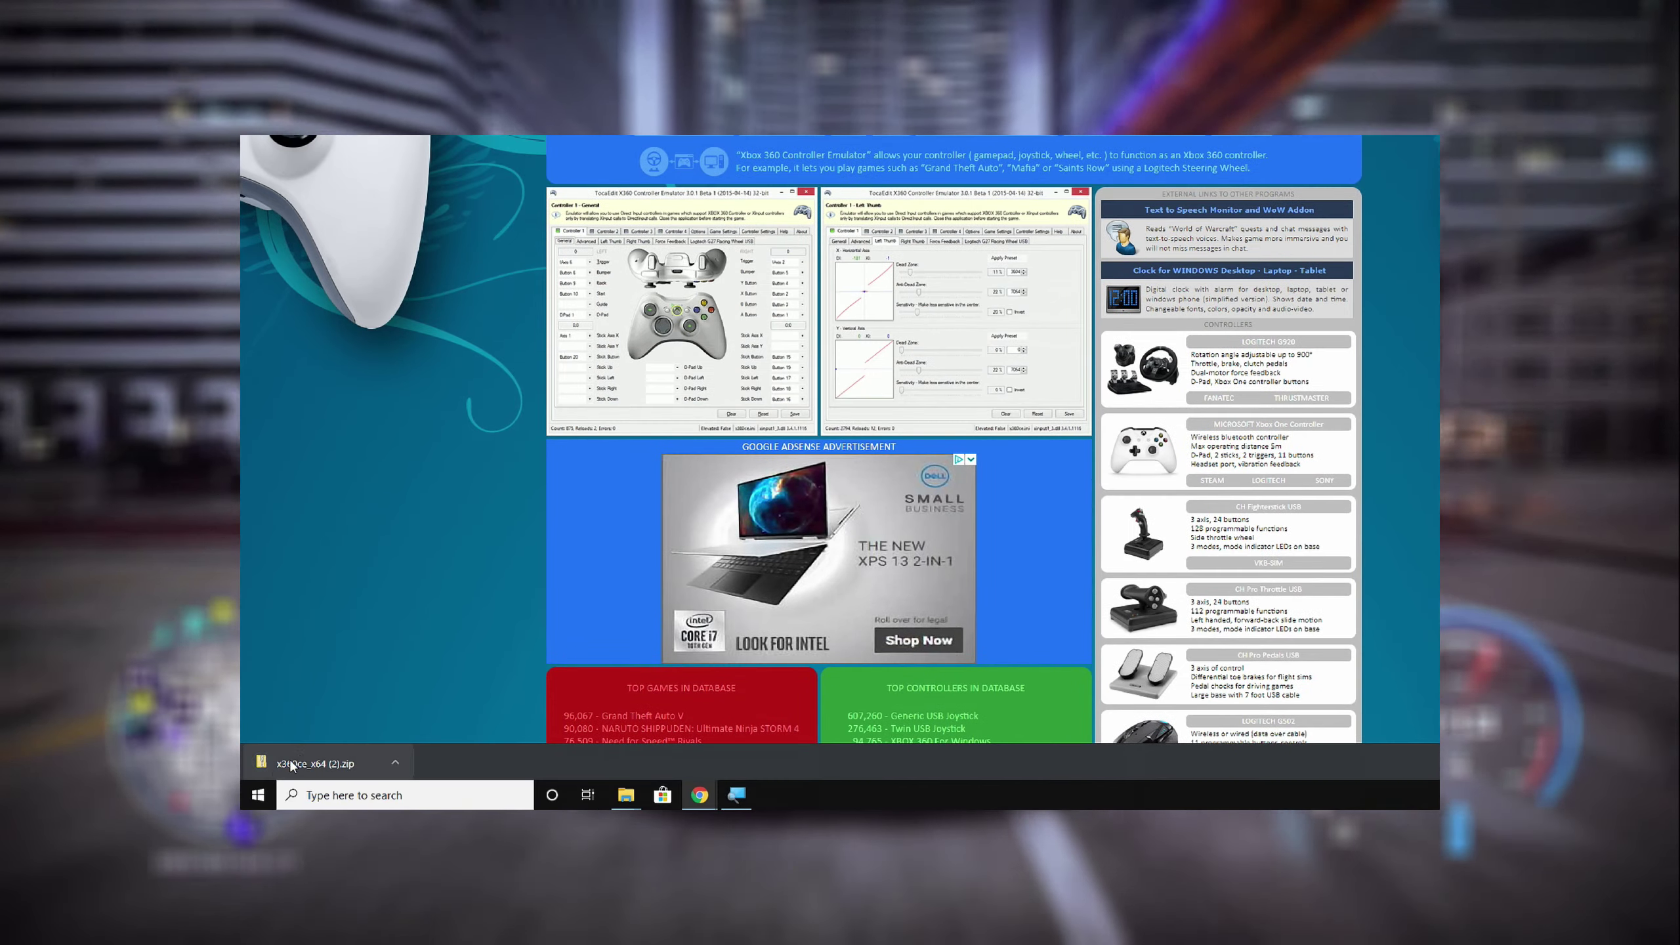
click(294, 764)
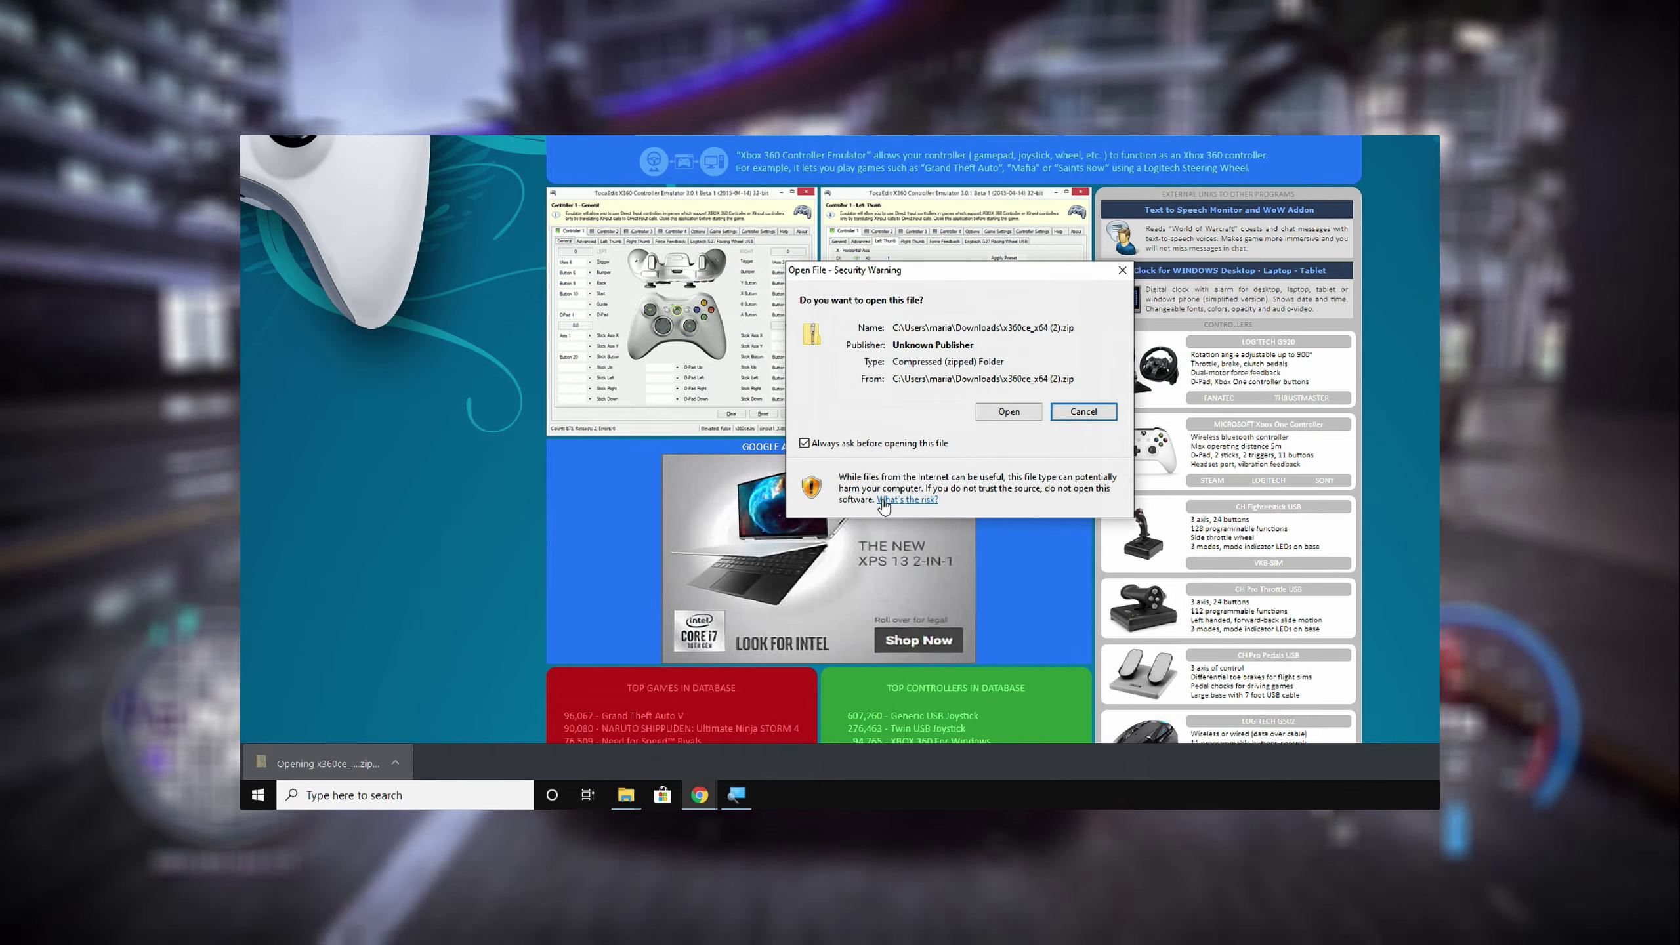
click(1009, 411)
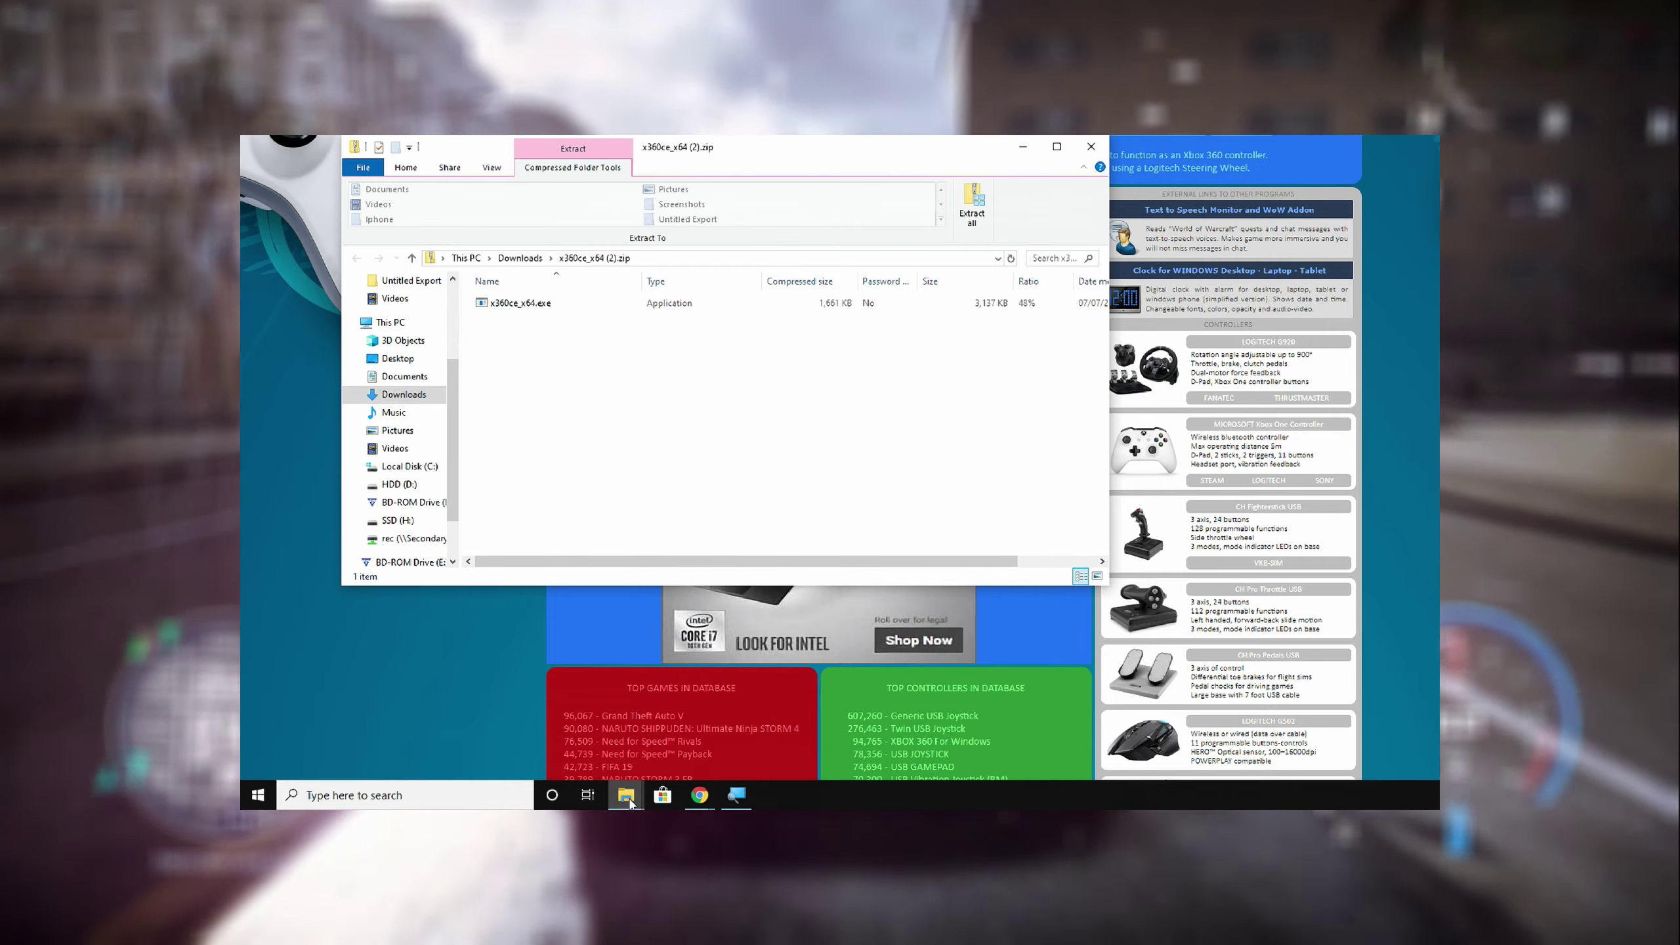
Bring the Need For Speed Heat game folder window forward and position it, showing x360ce_x64.exe
click(625, 795)
click(485, 735)
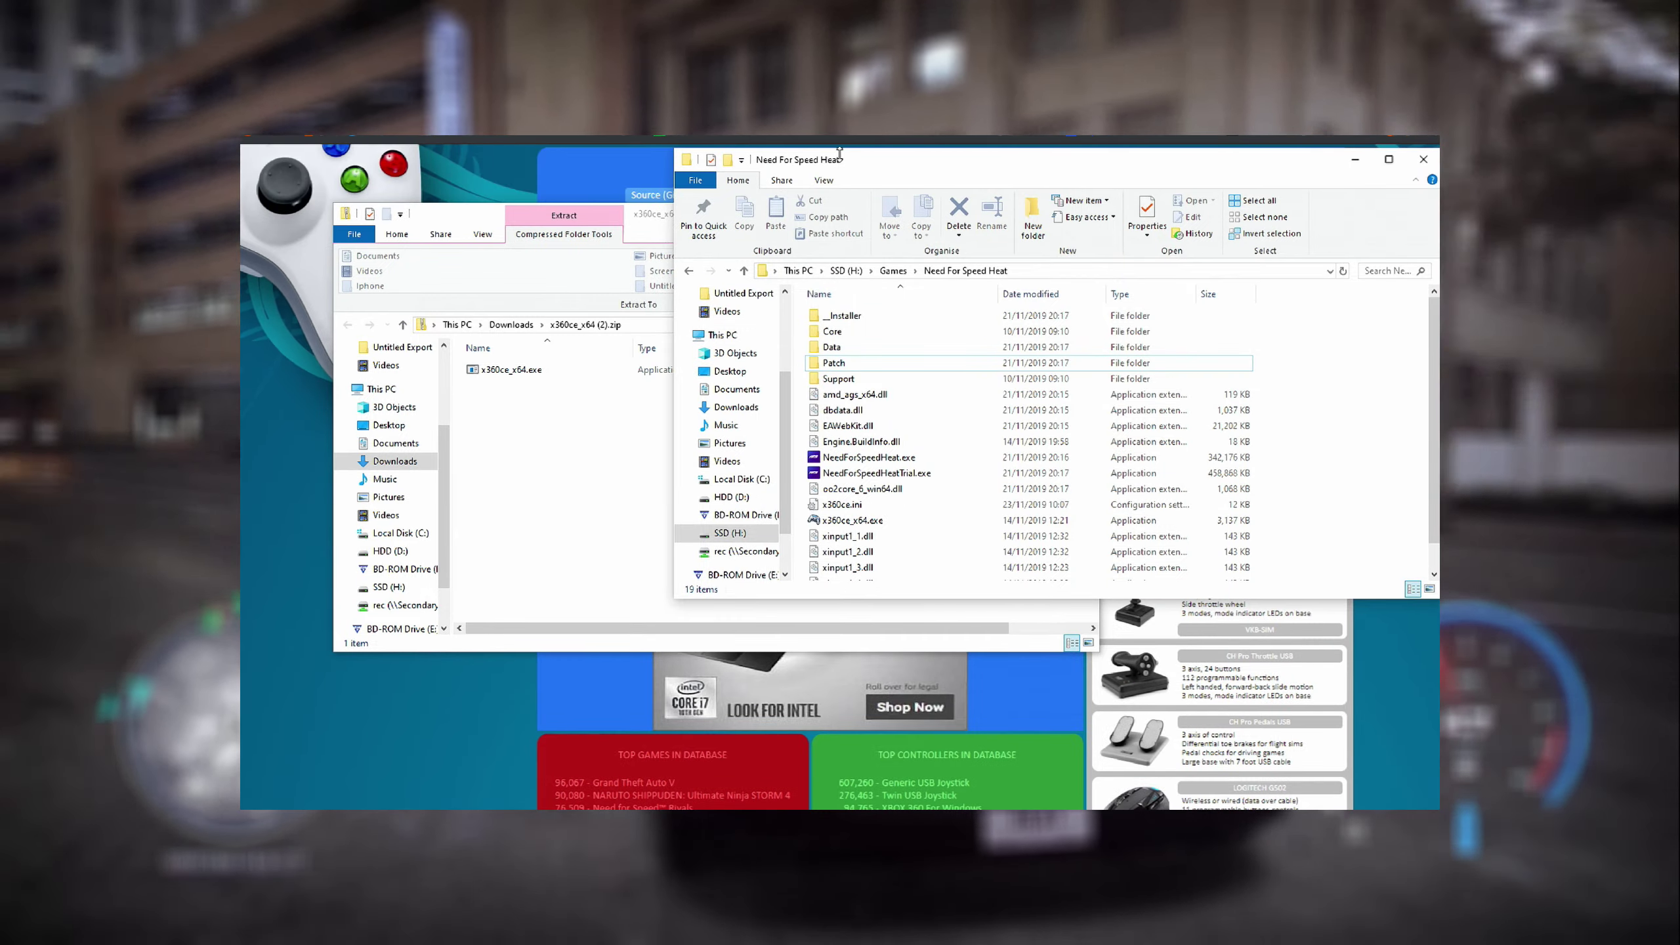
drag(863, 155, 999, 198)
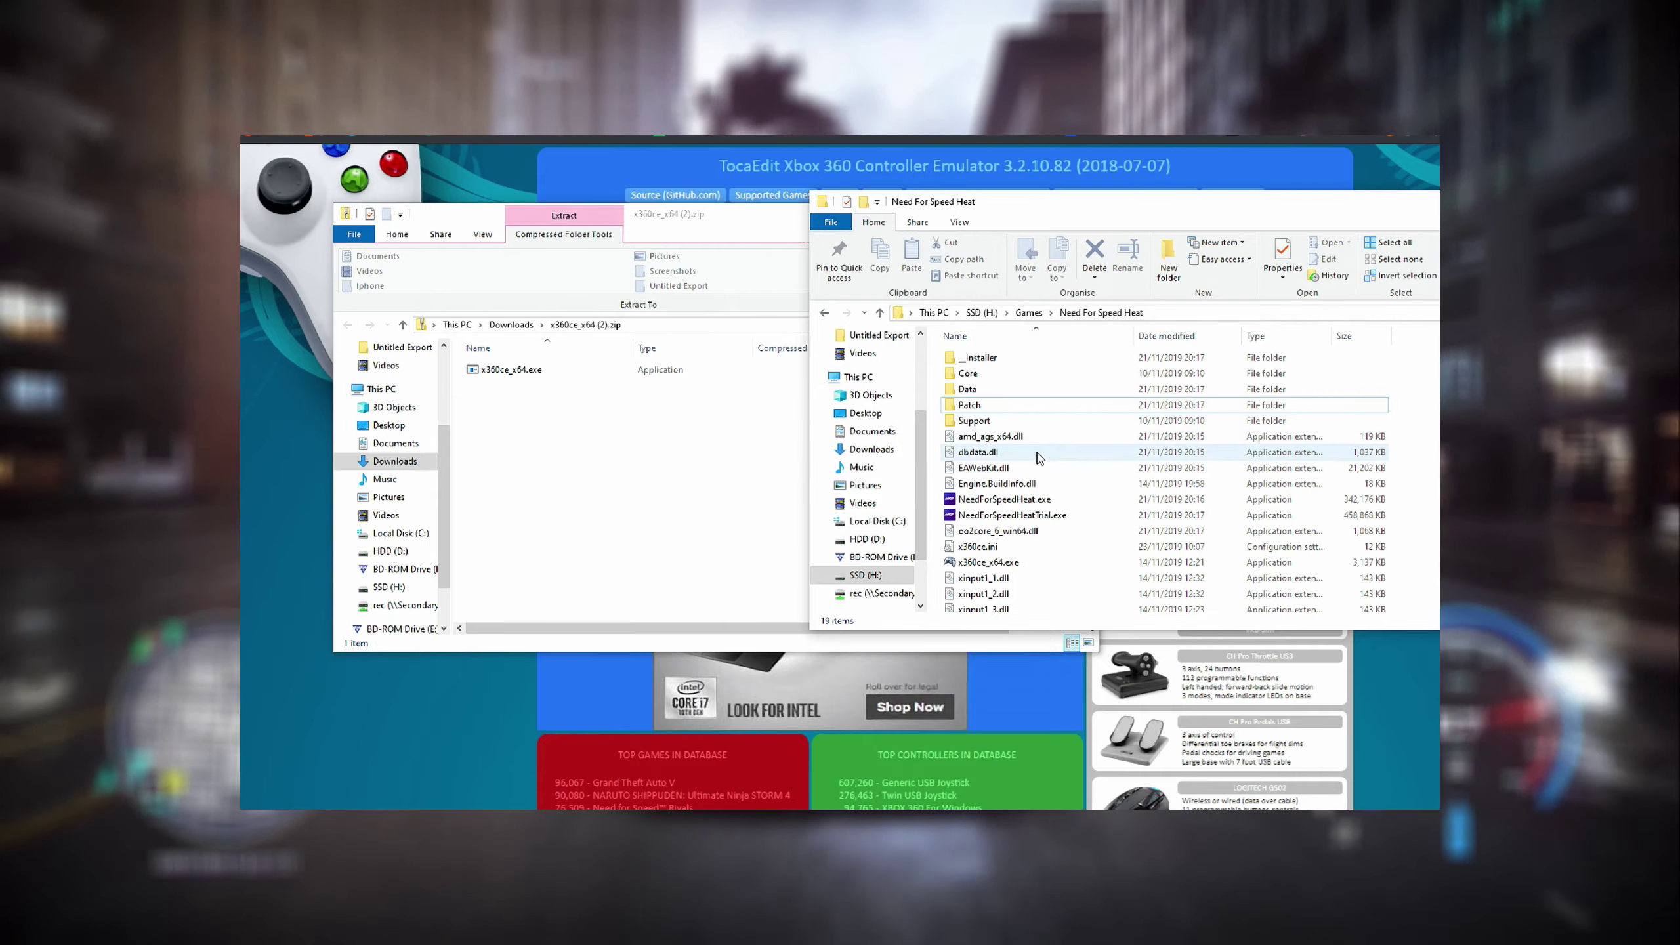
scroll(1041, 457, down, 1)
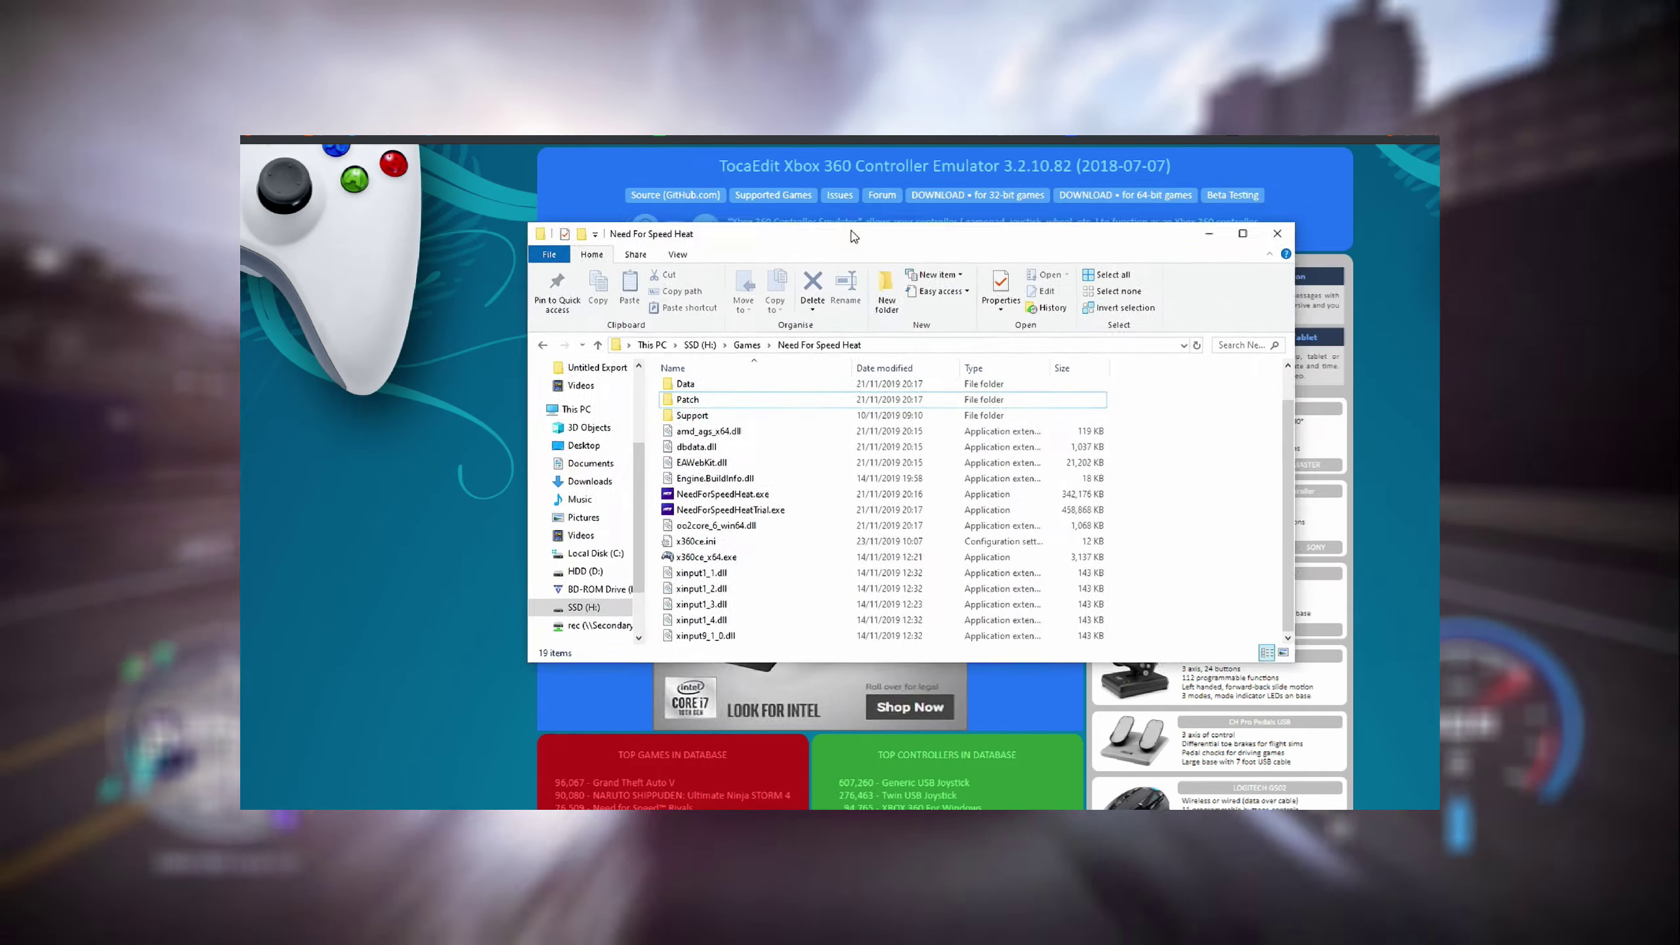
mouse_move(852, 236)
mouse_down()
mouse_move(822, 250)
mouse_move(845, 254)
mouse_up()
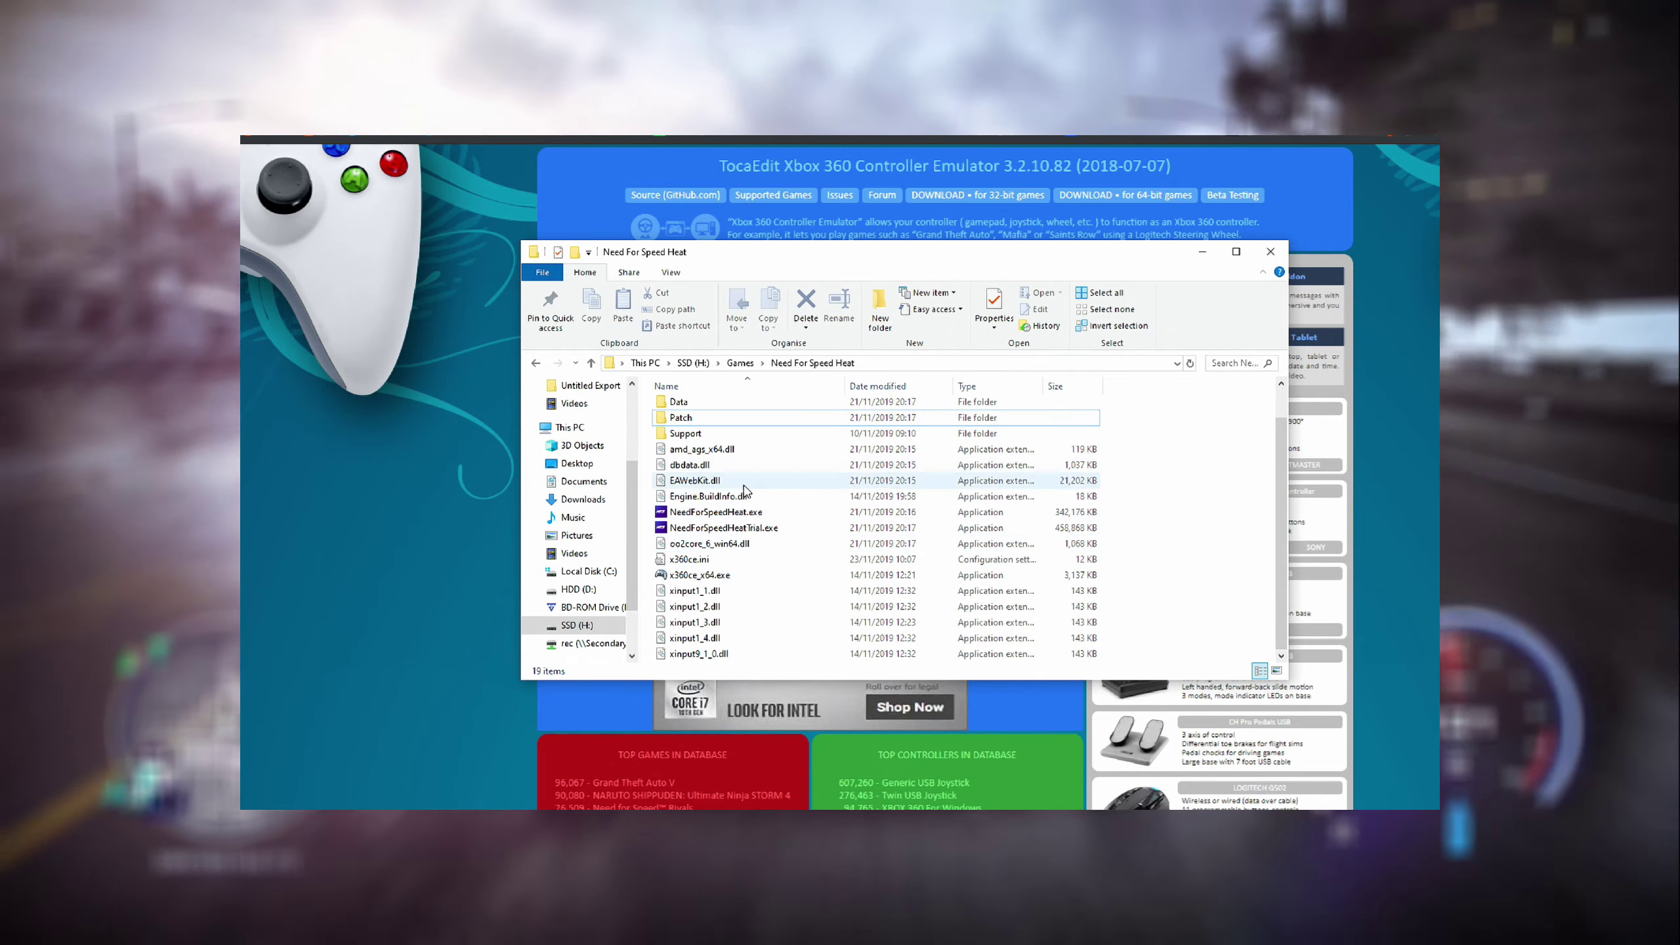
Launch x360ce_x64.exe from the game folder and view the Game Settings list with NeedForSpeedHeat.exe
double_click(685, 576)
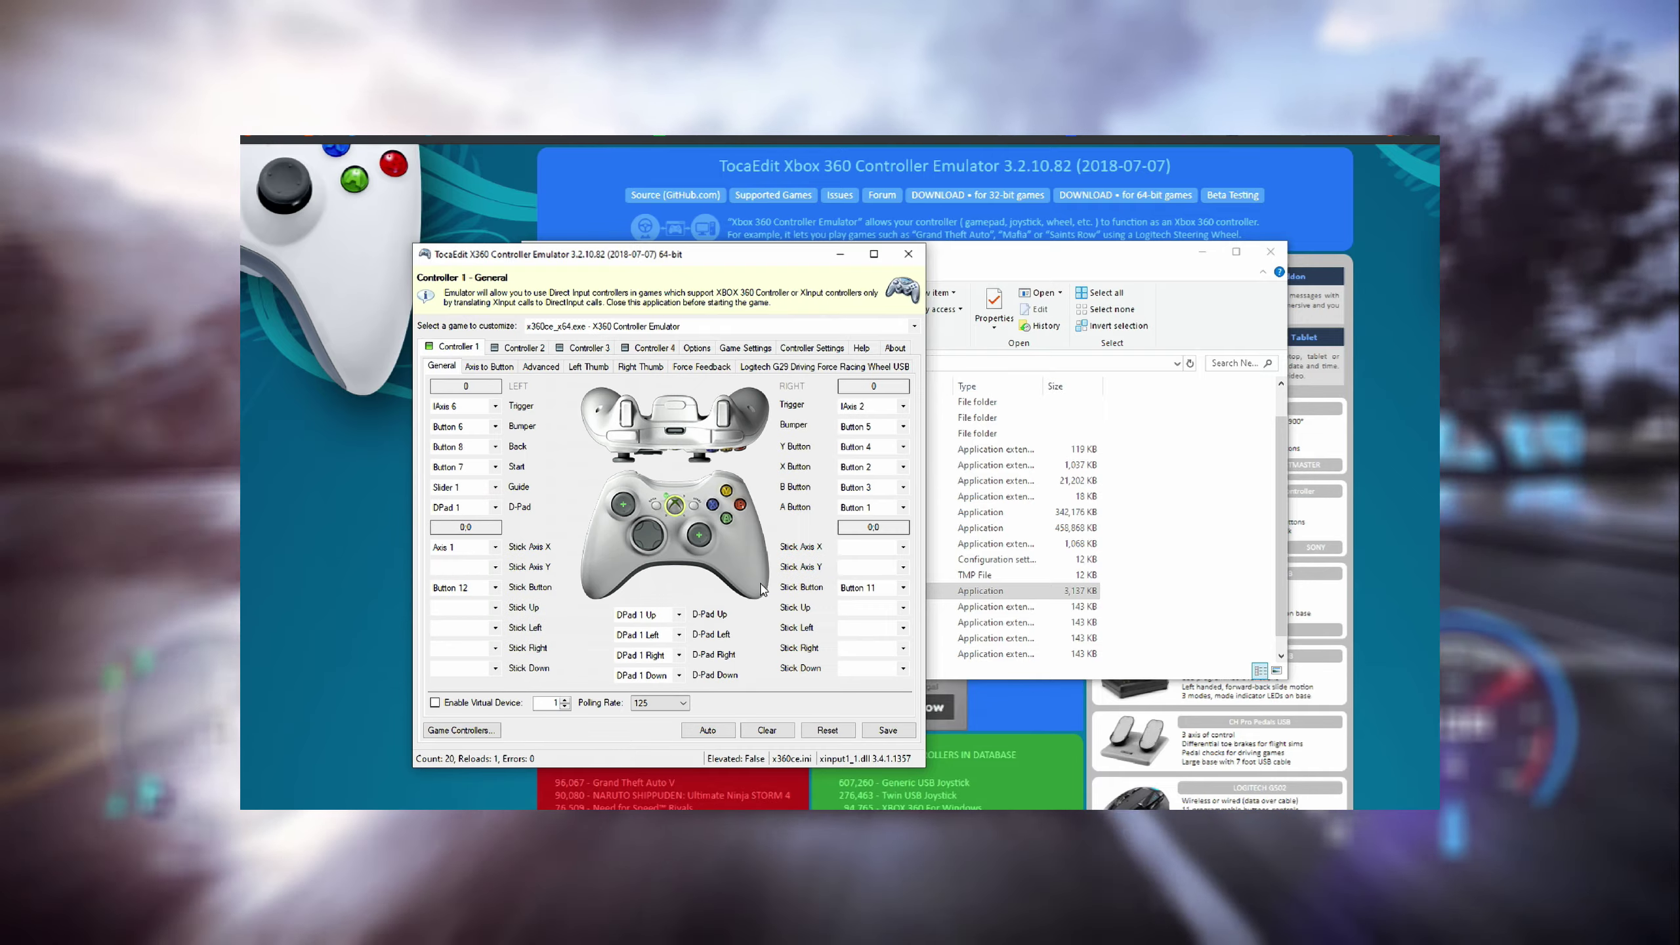
drag(679, 260, 860, 230)
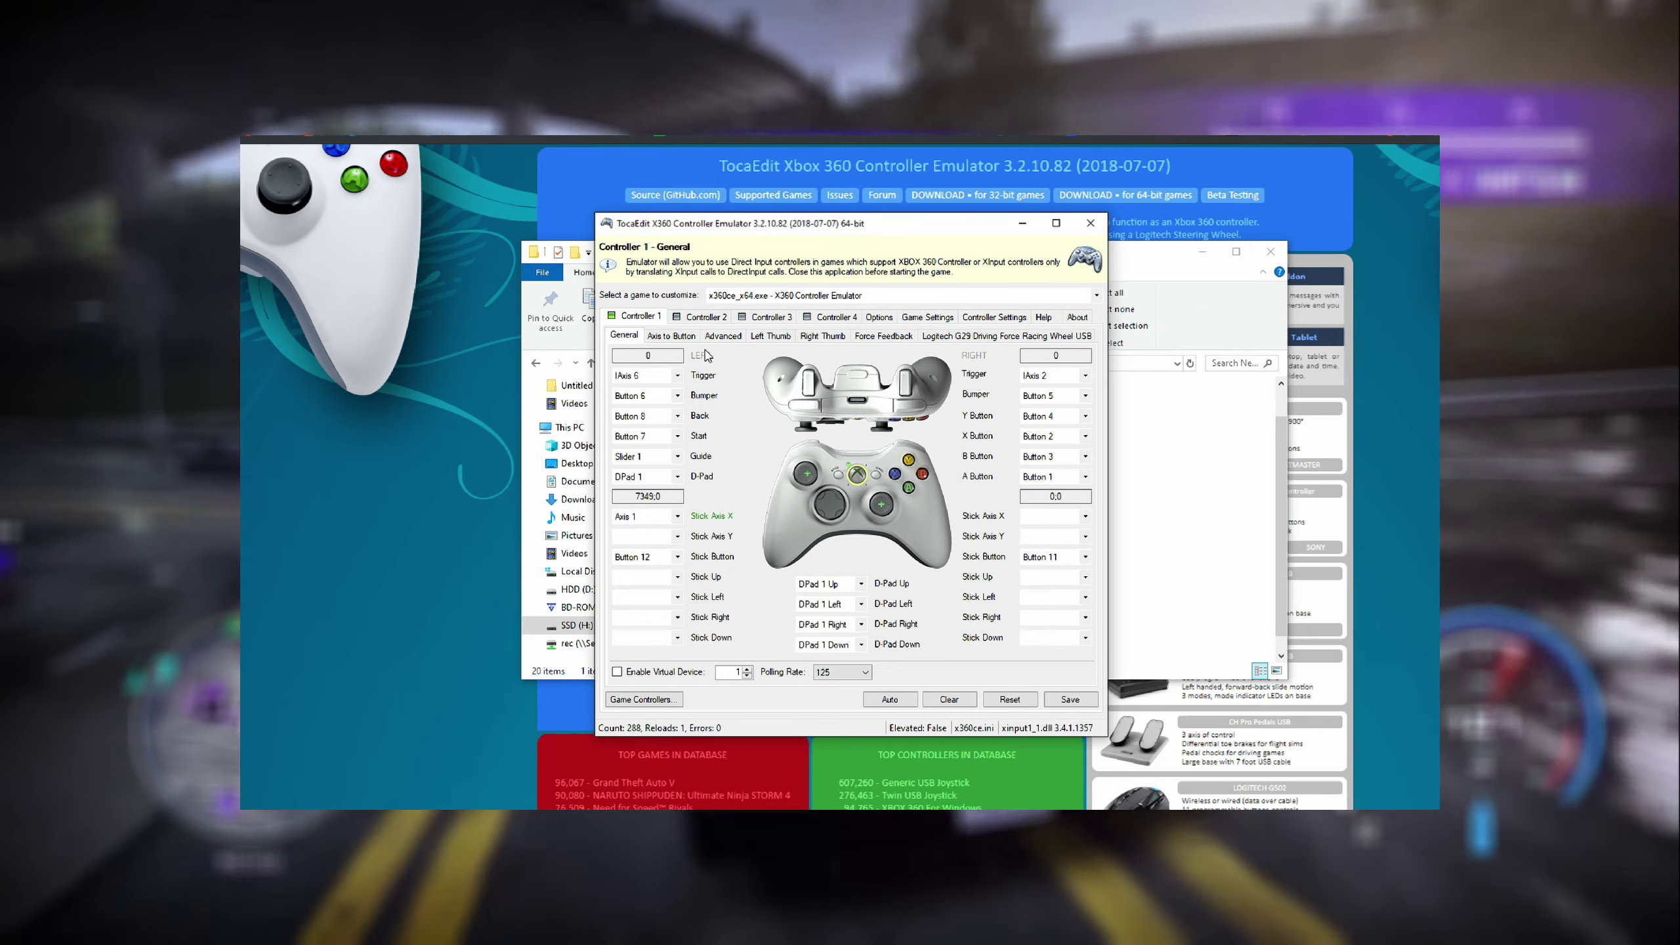
click(939, 318)
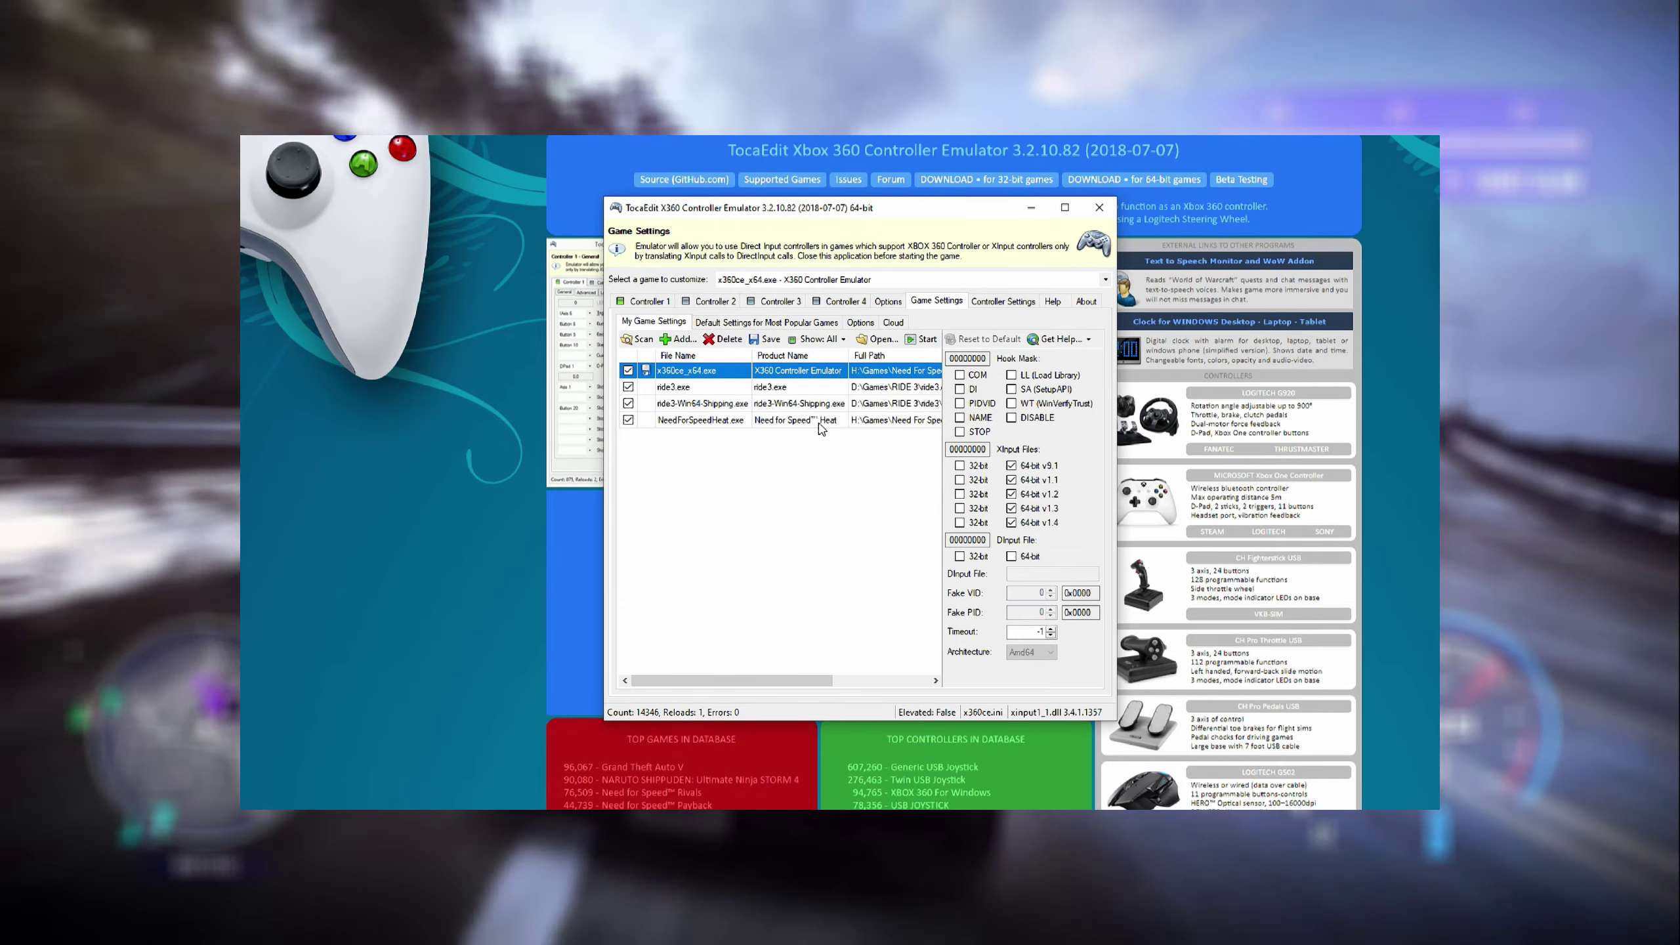
Select NeedForSpeedHeat.exe, check its Full Path, then go back to Controller 1
click(820, 424)
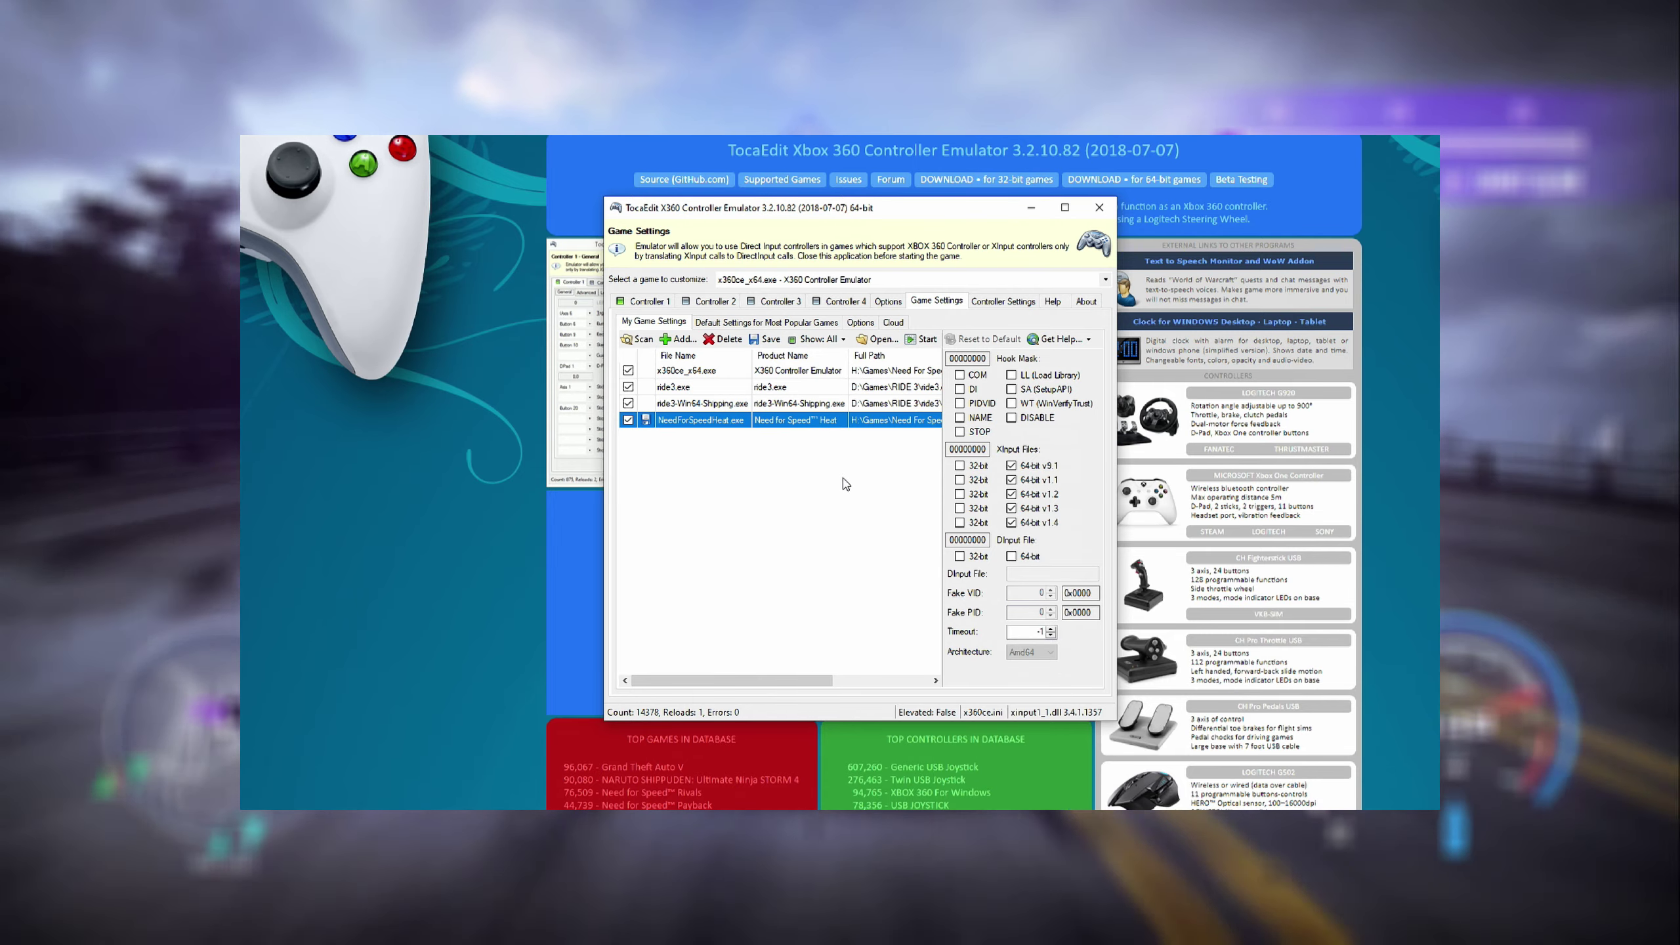
mouse_move(828, 680)
mouse_down()
mouse_move(924, 689)
mouse_move(820, 682)
mouse_up()
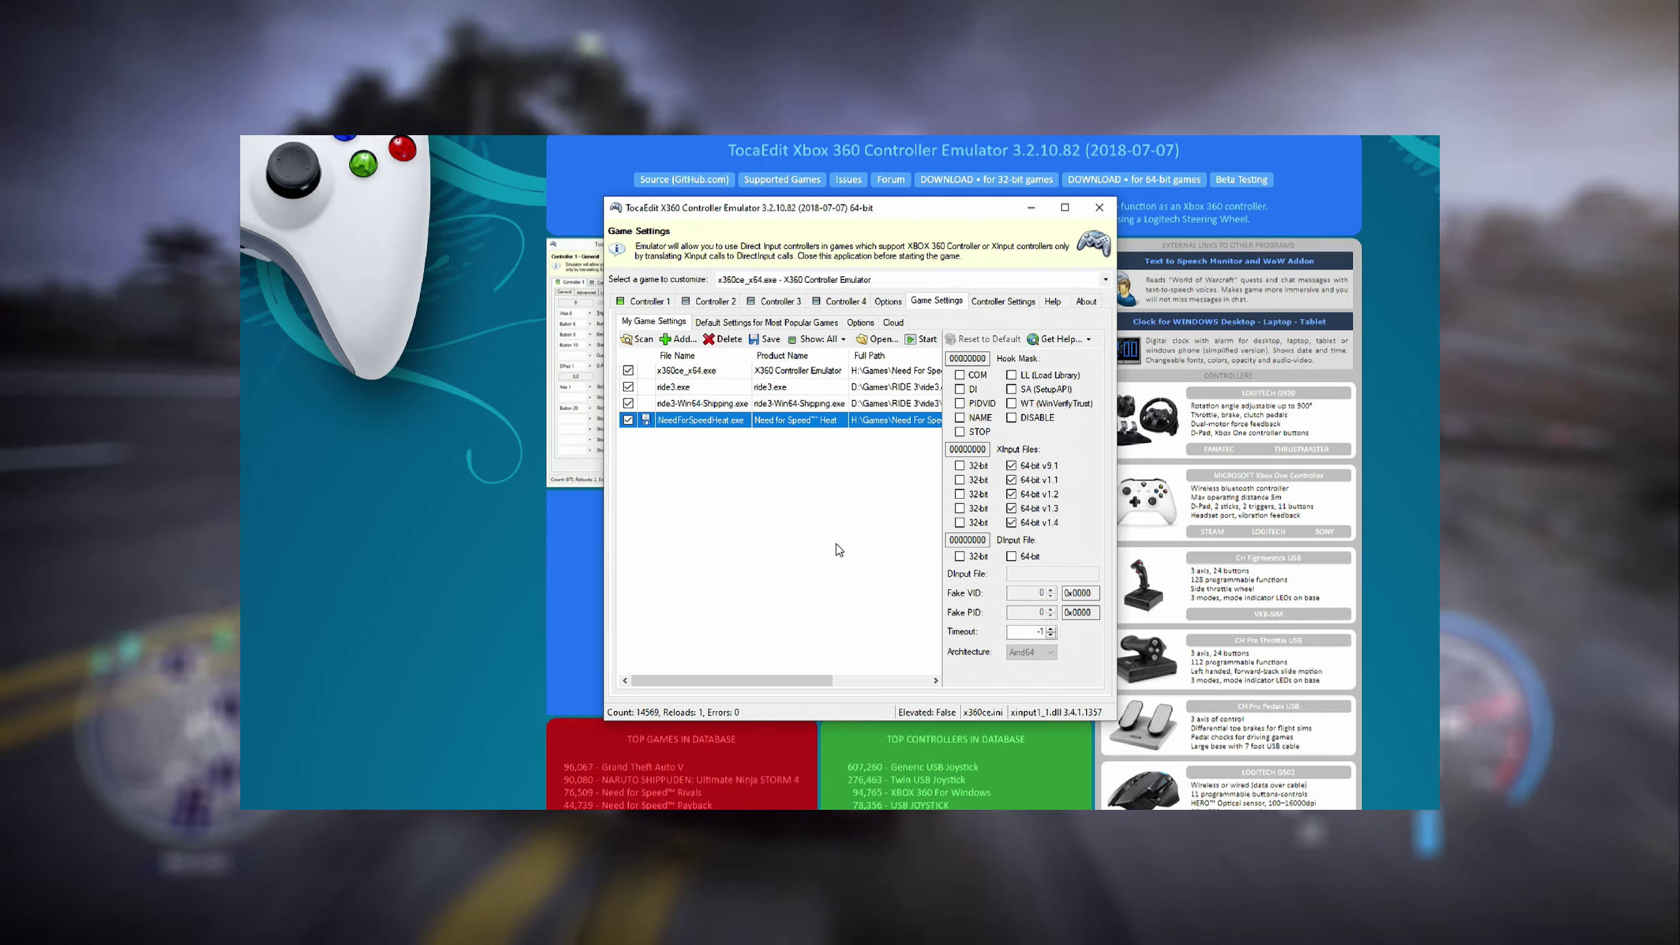
click(652, 302)
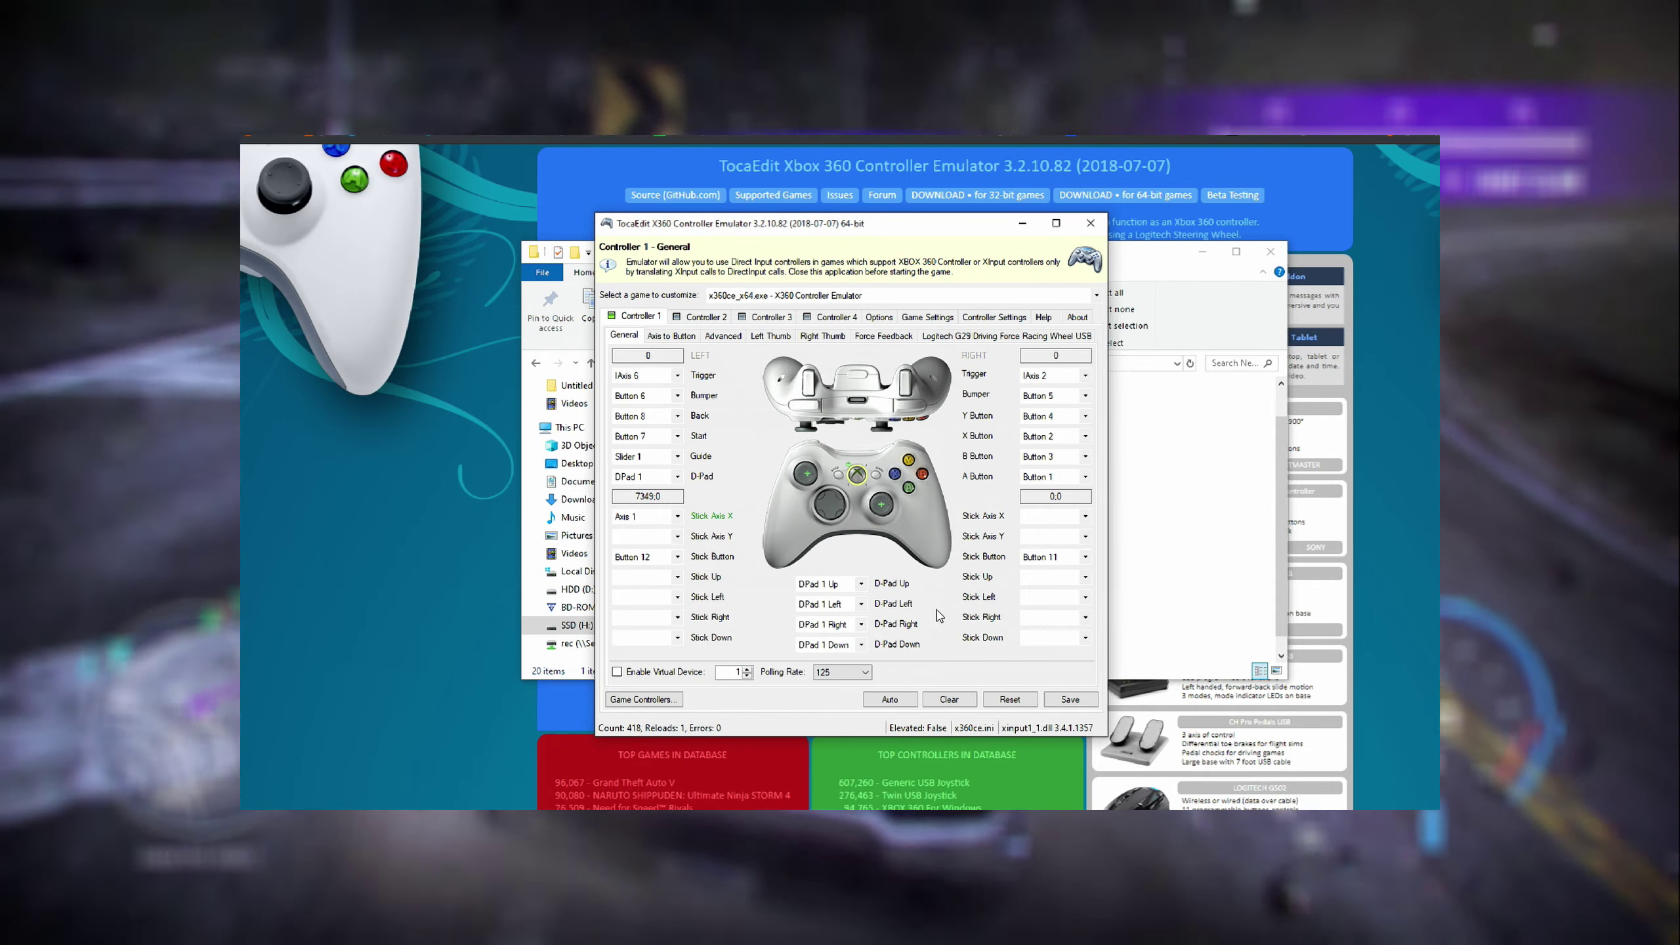
Map the left trigger to inverted Axis 6 (IAxis 6), leaving Stick Axis X on Axis 1
click(678, 376)
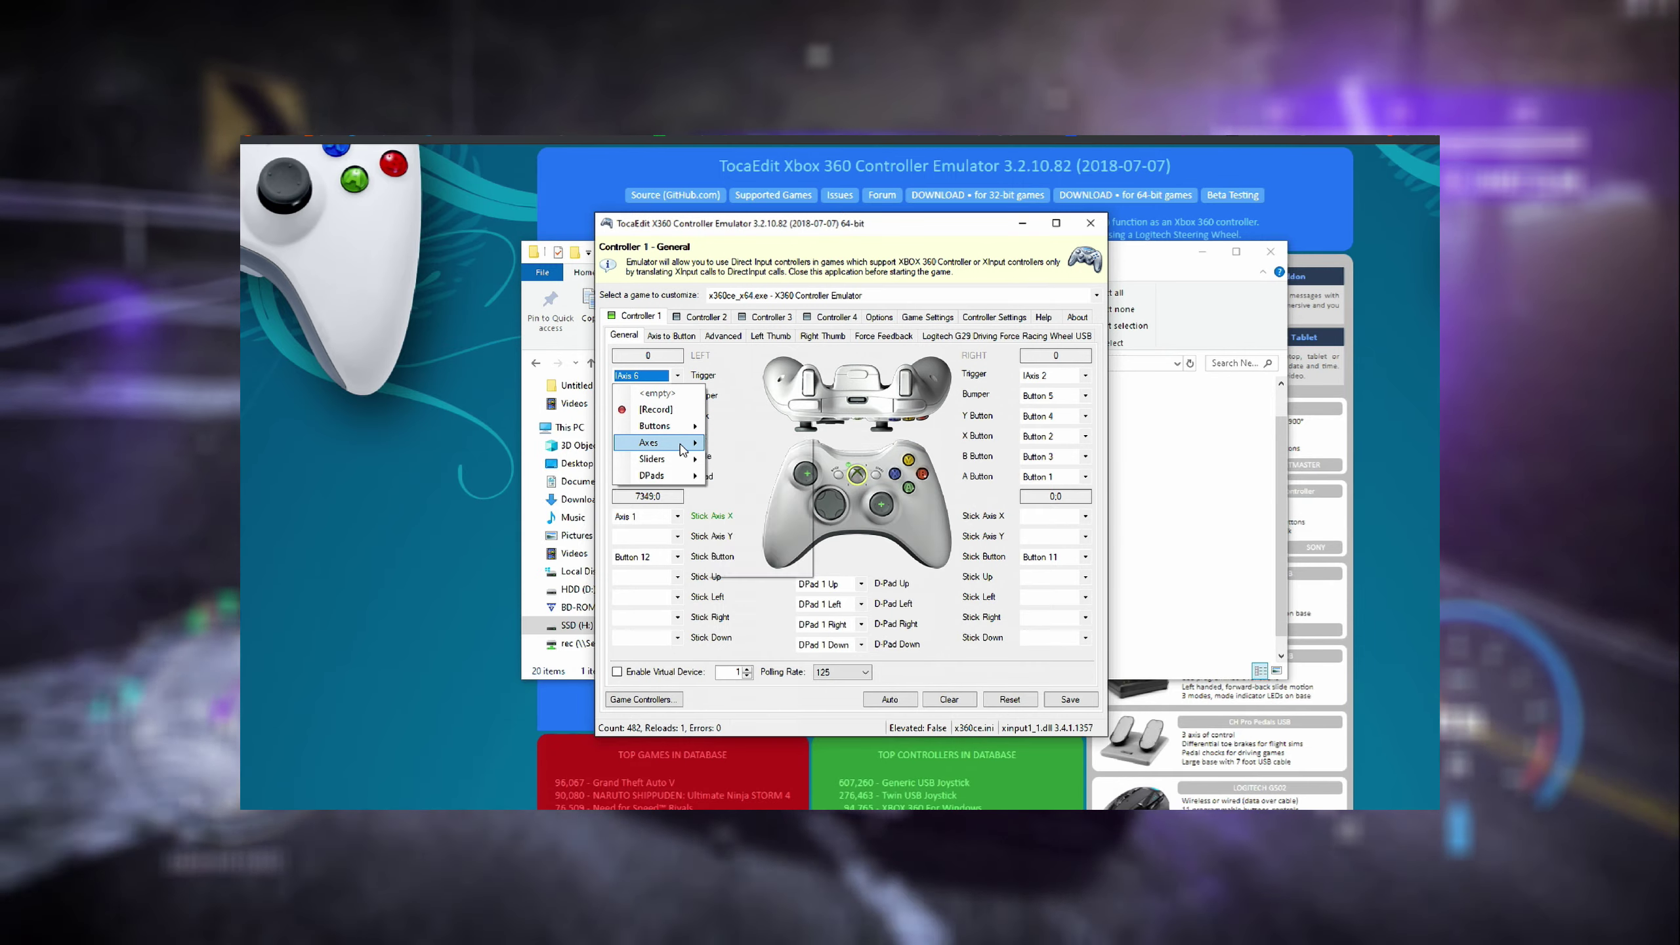
mouse_move(683, 450)
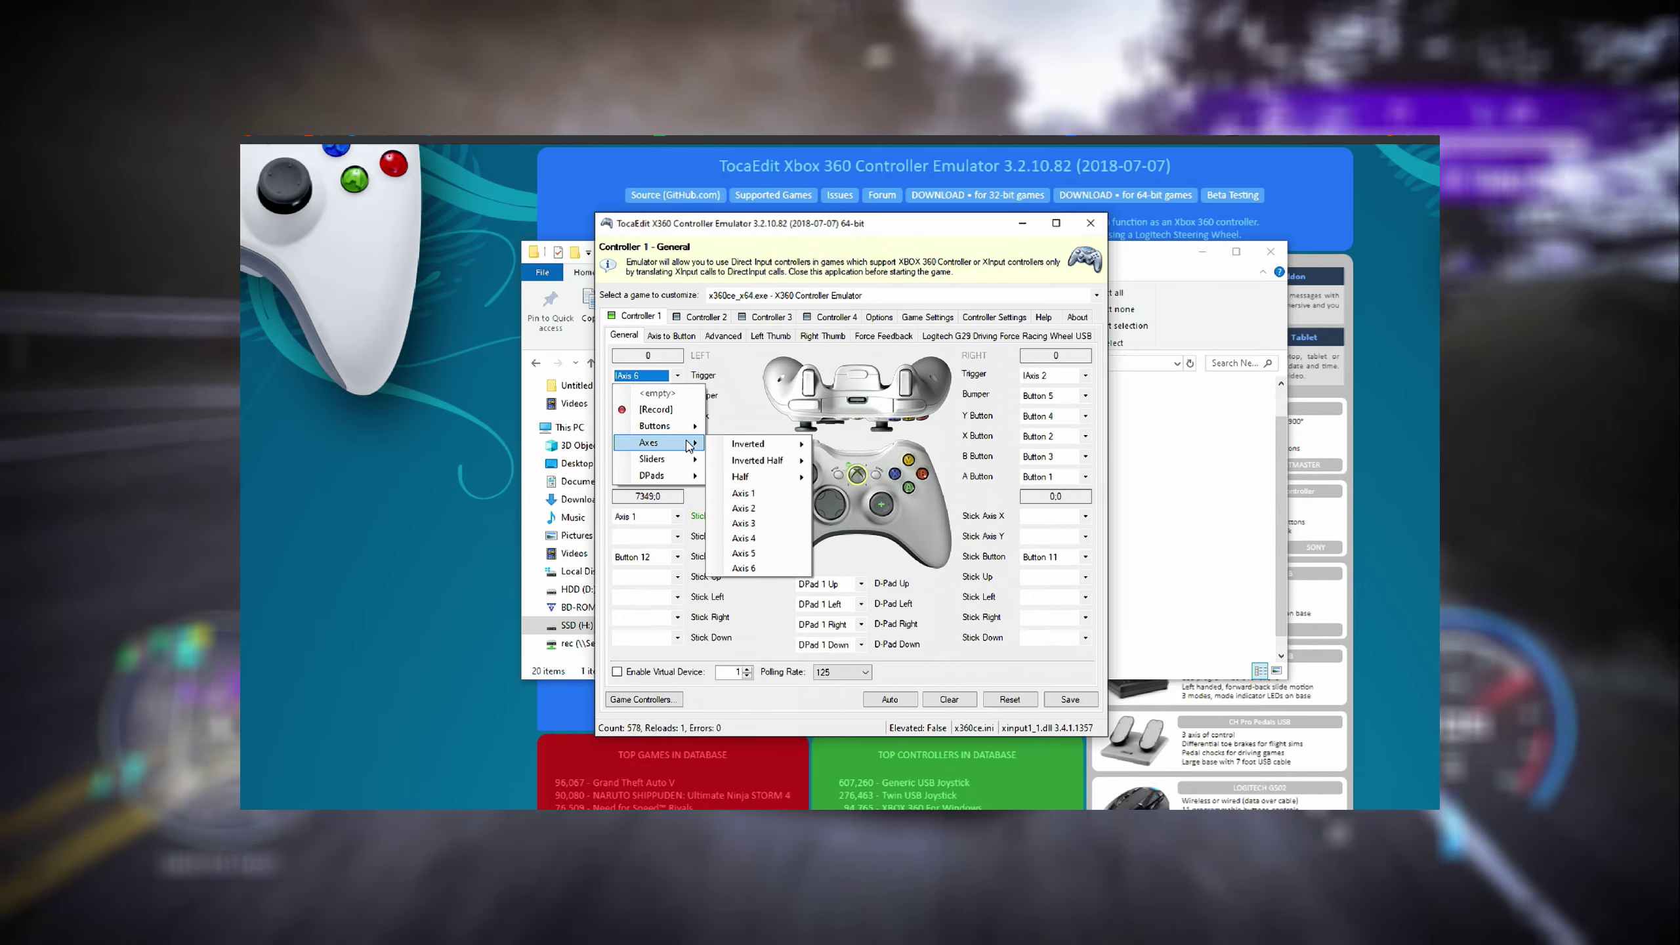
mouse_move(765, 447)
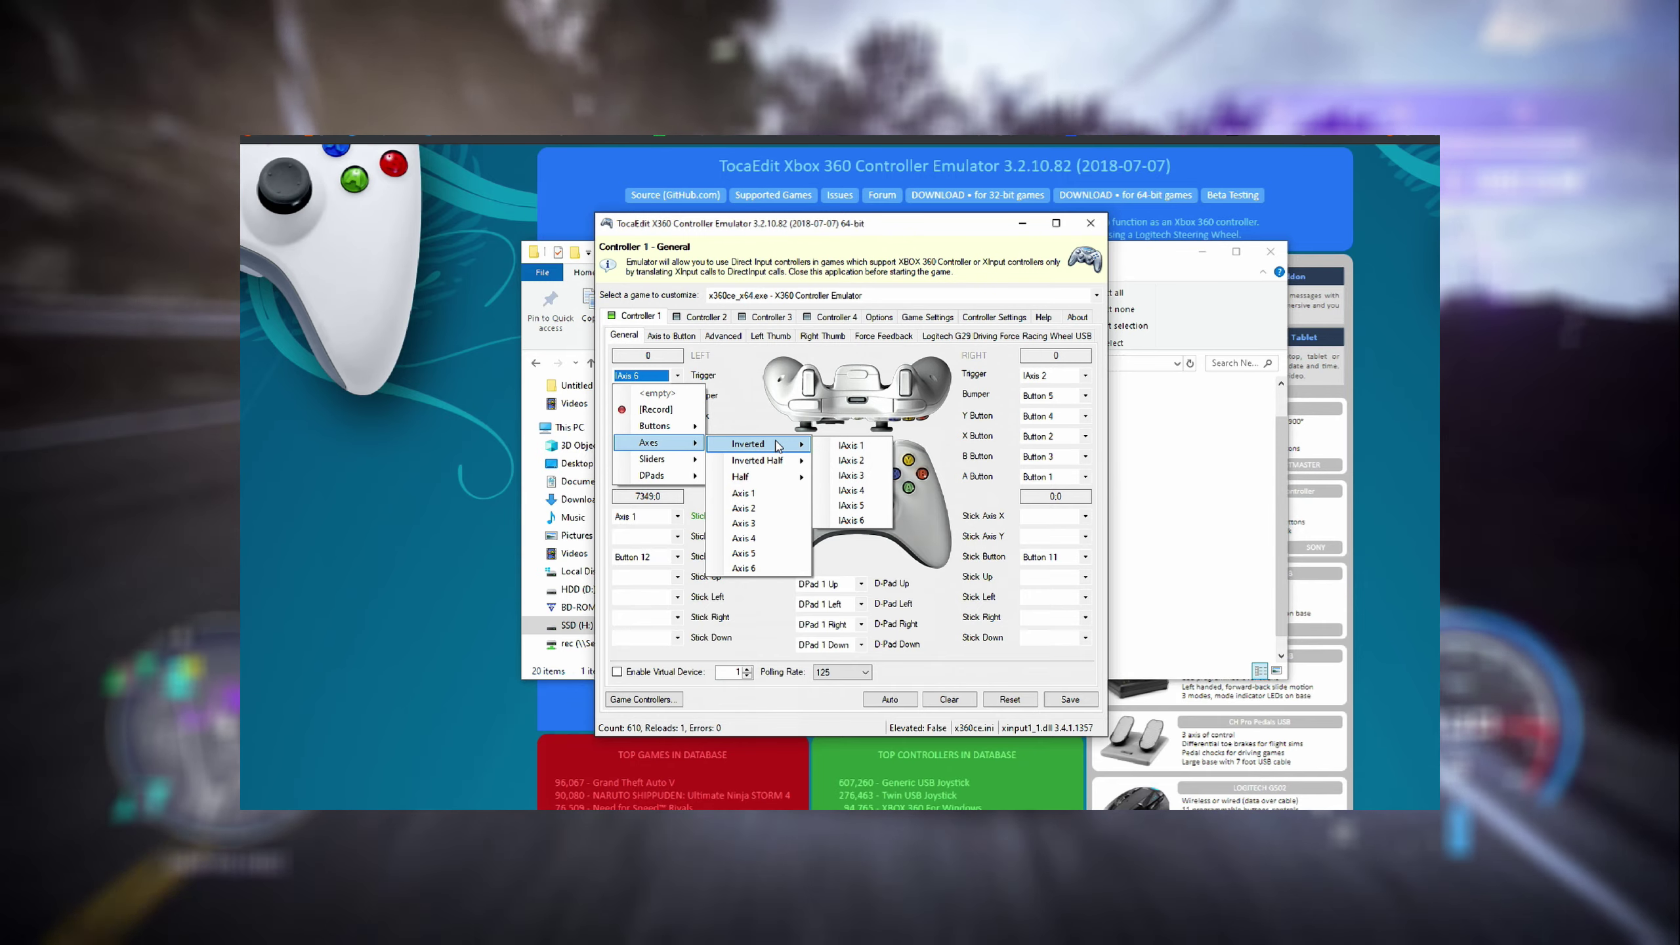
click(853, 520)
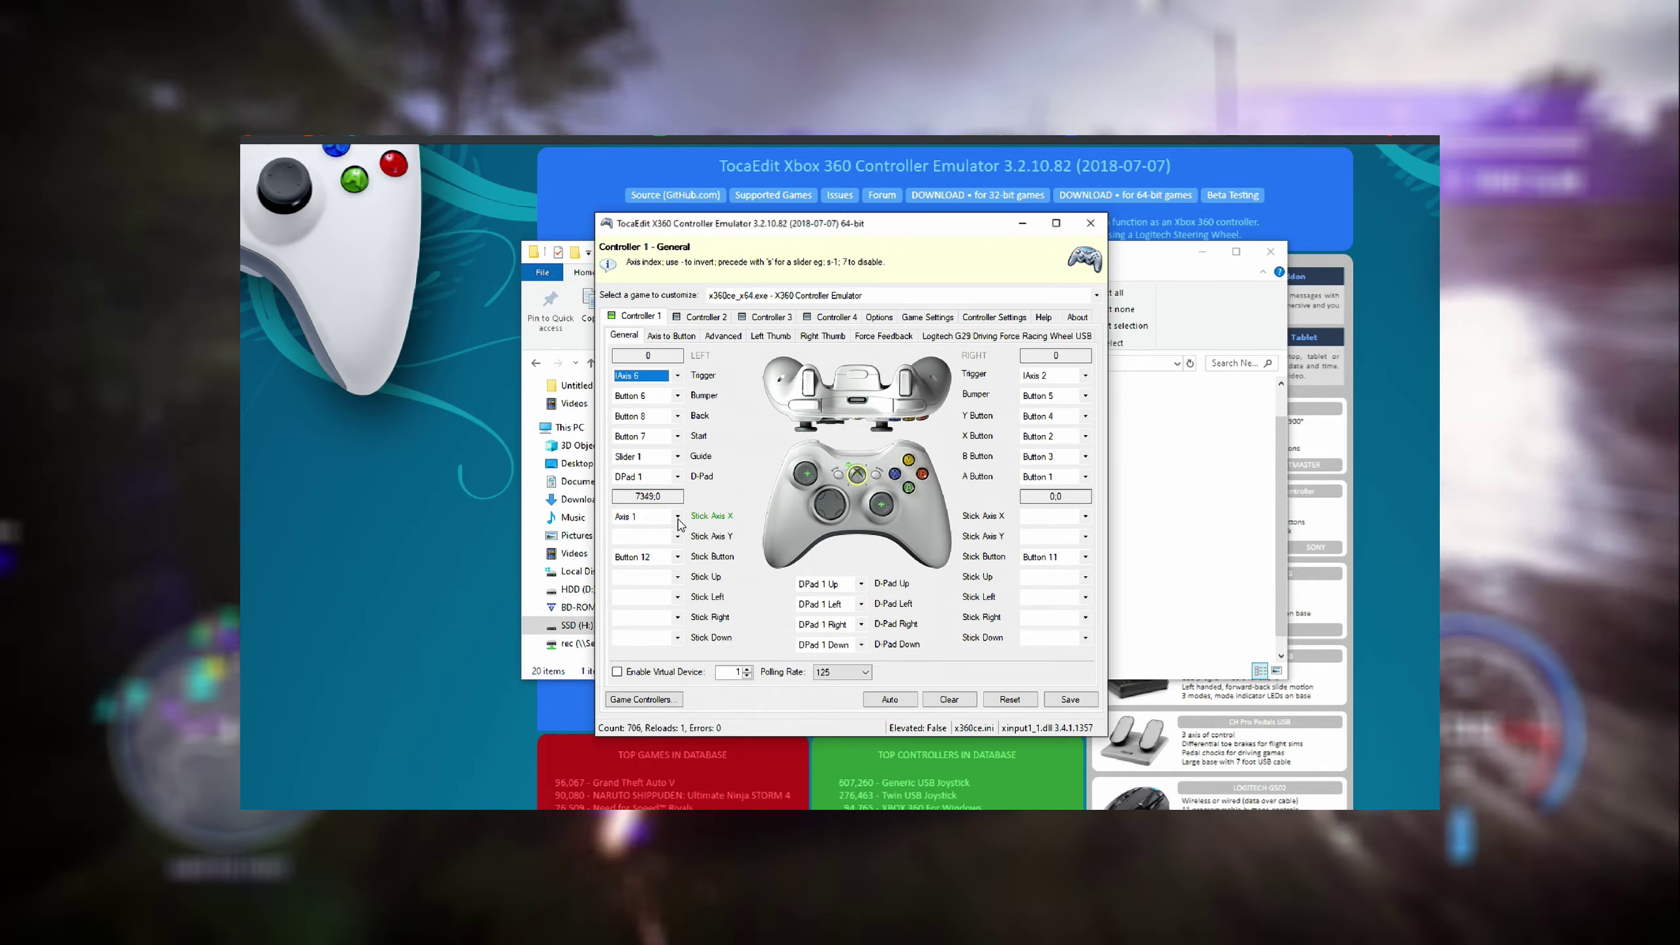
click(678, 519)
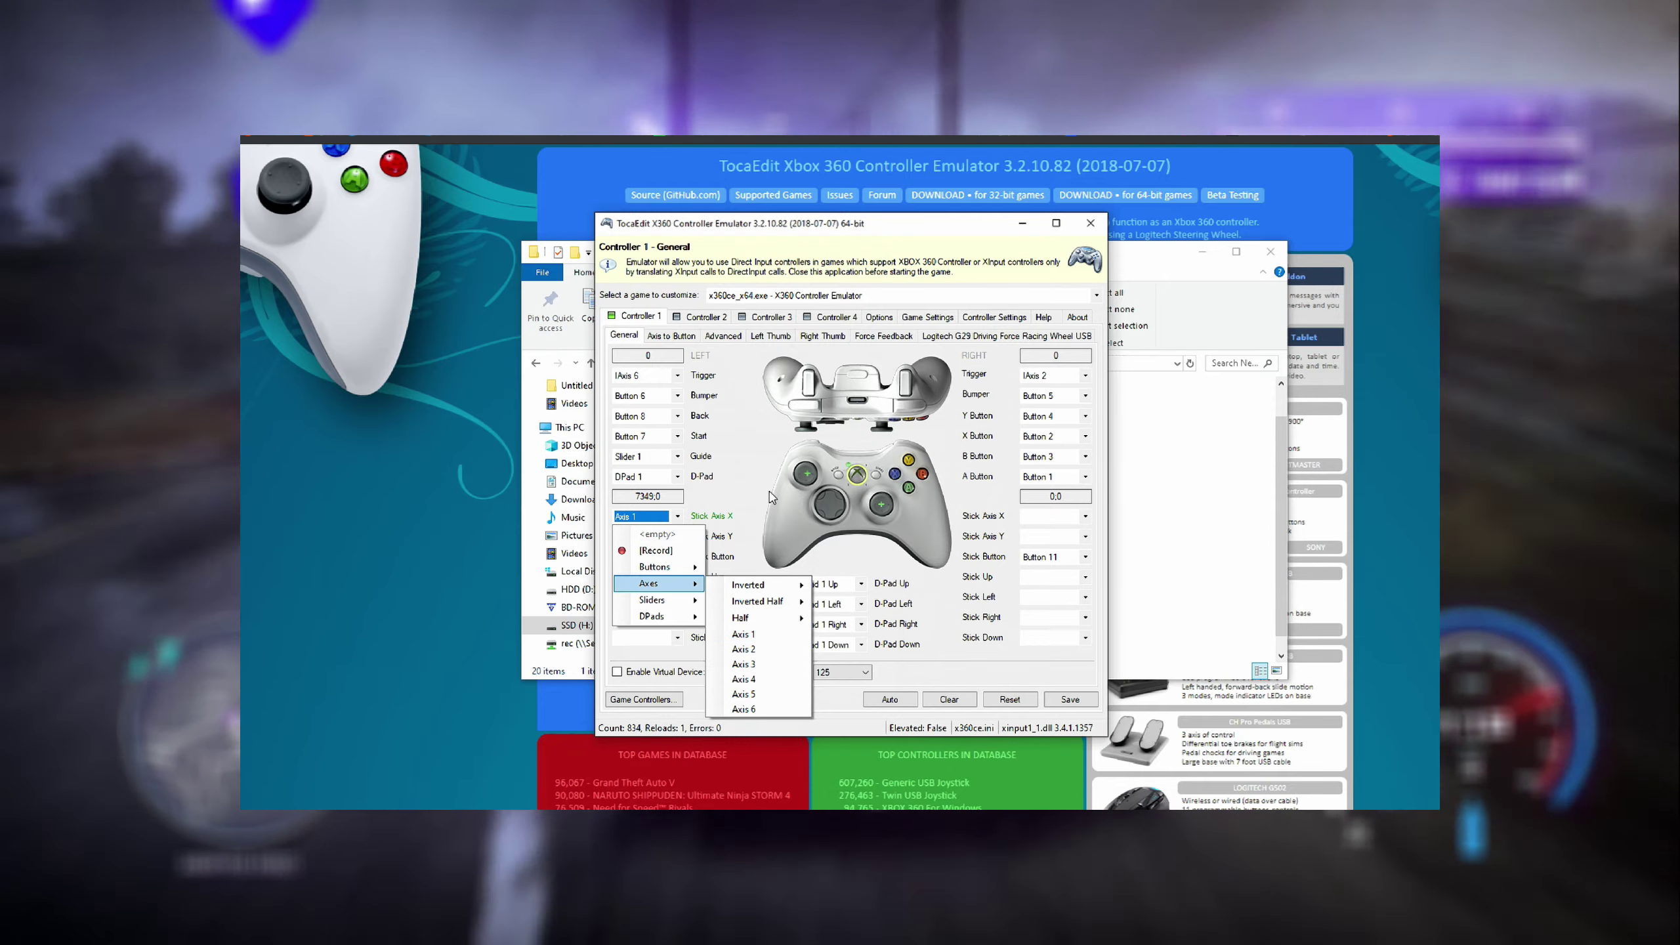
click(770, 497)
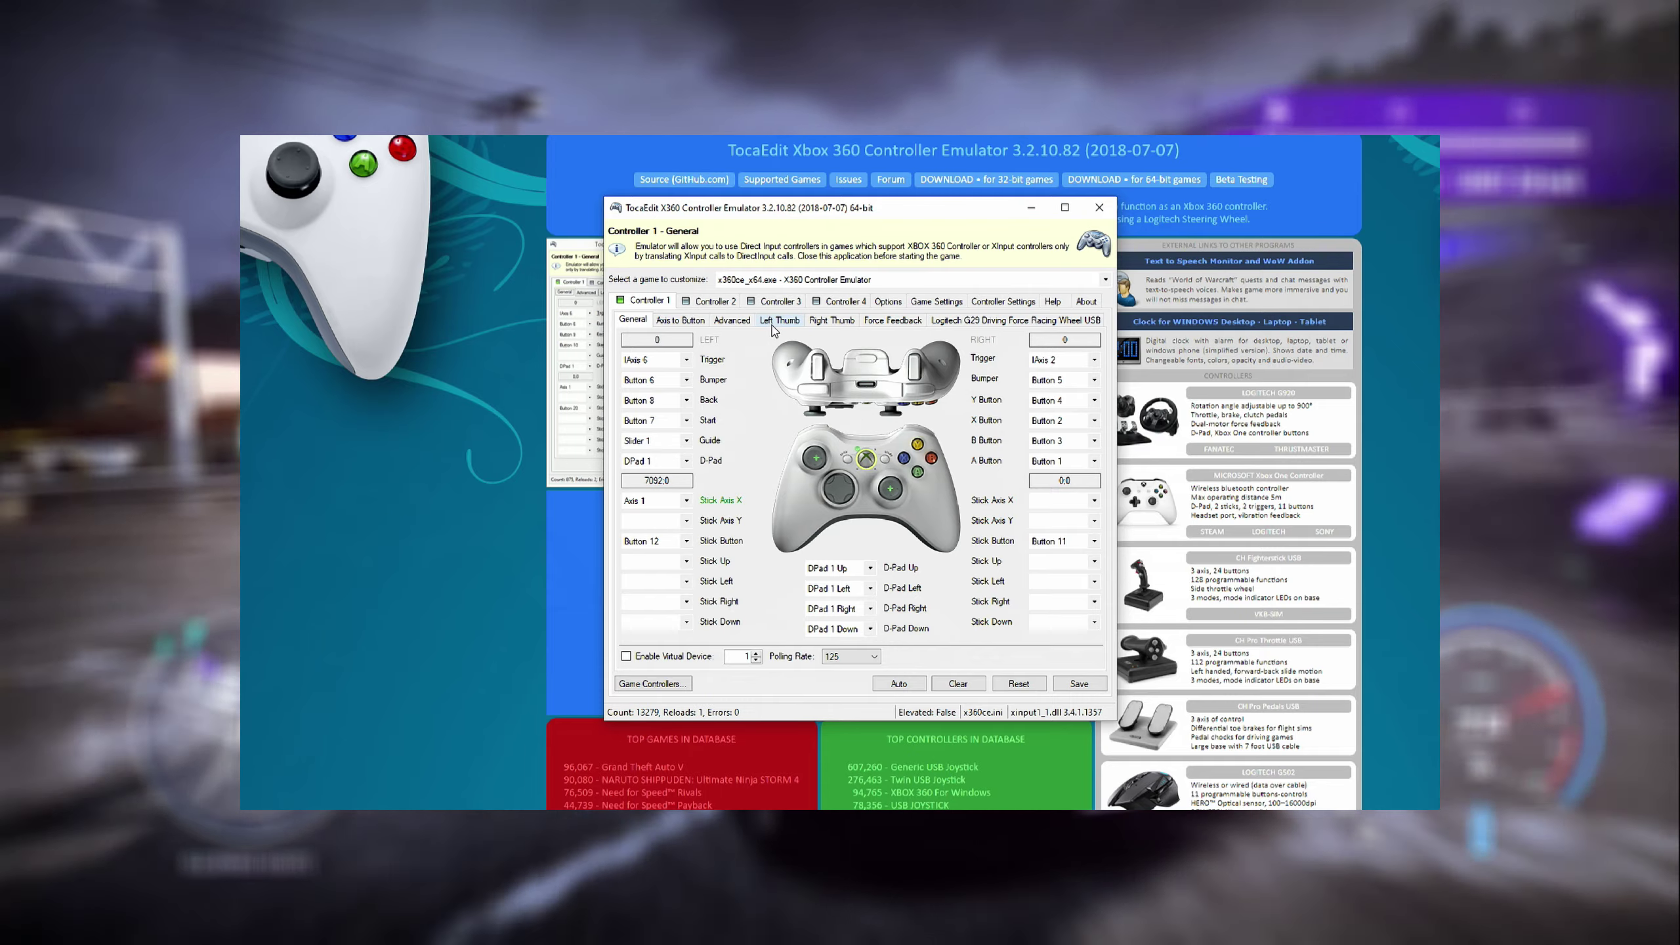
click(777, 321)
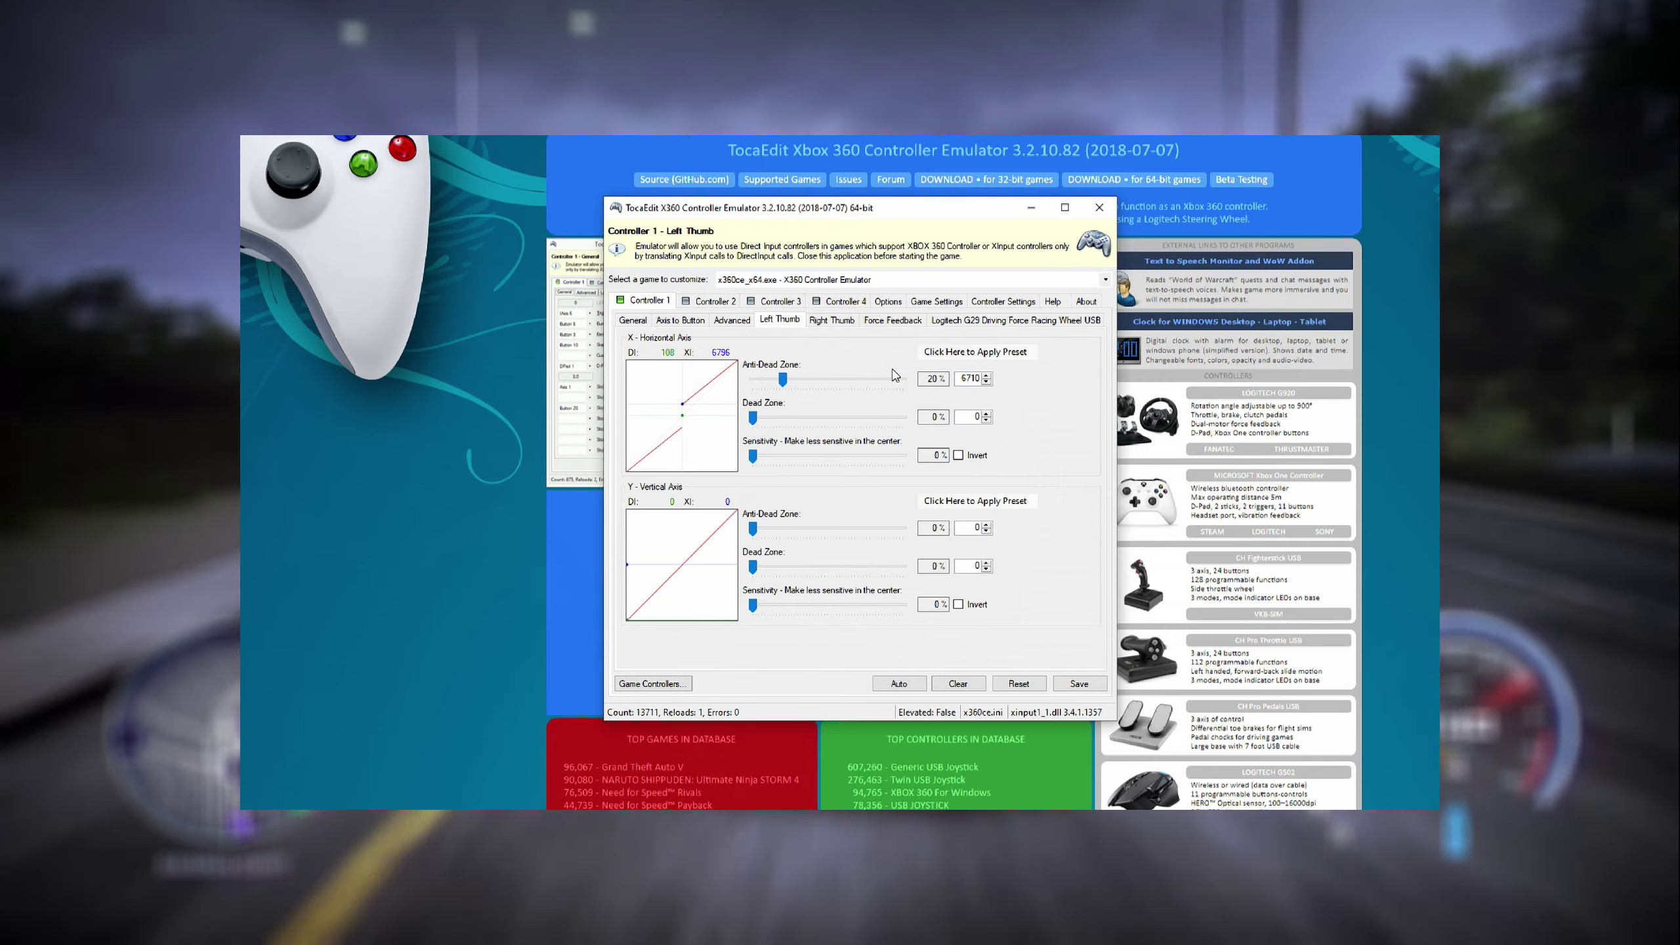
click(886, 321)
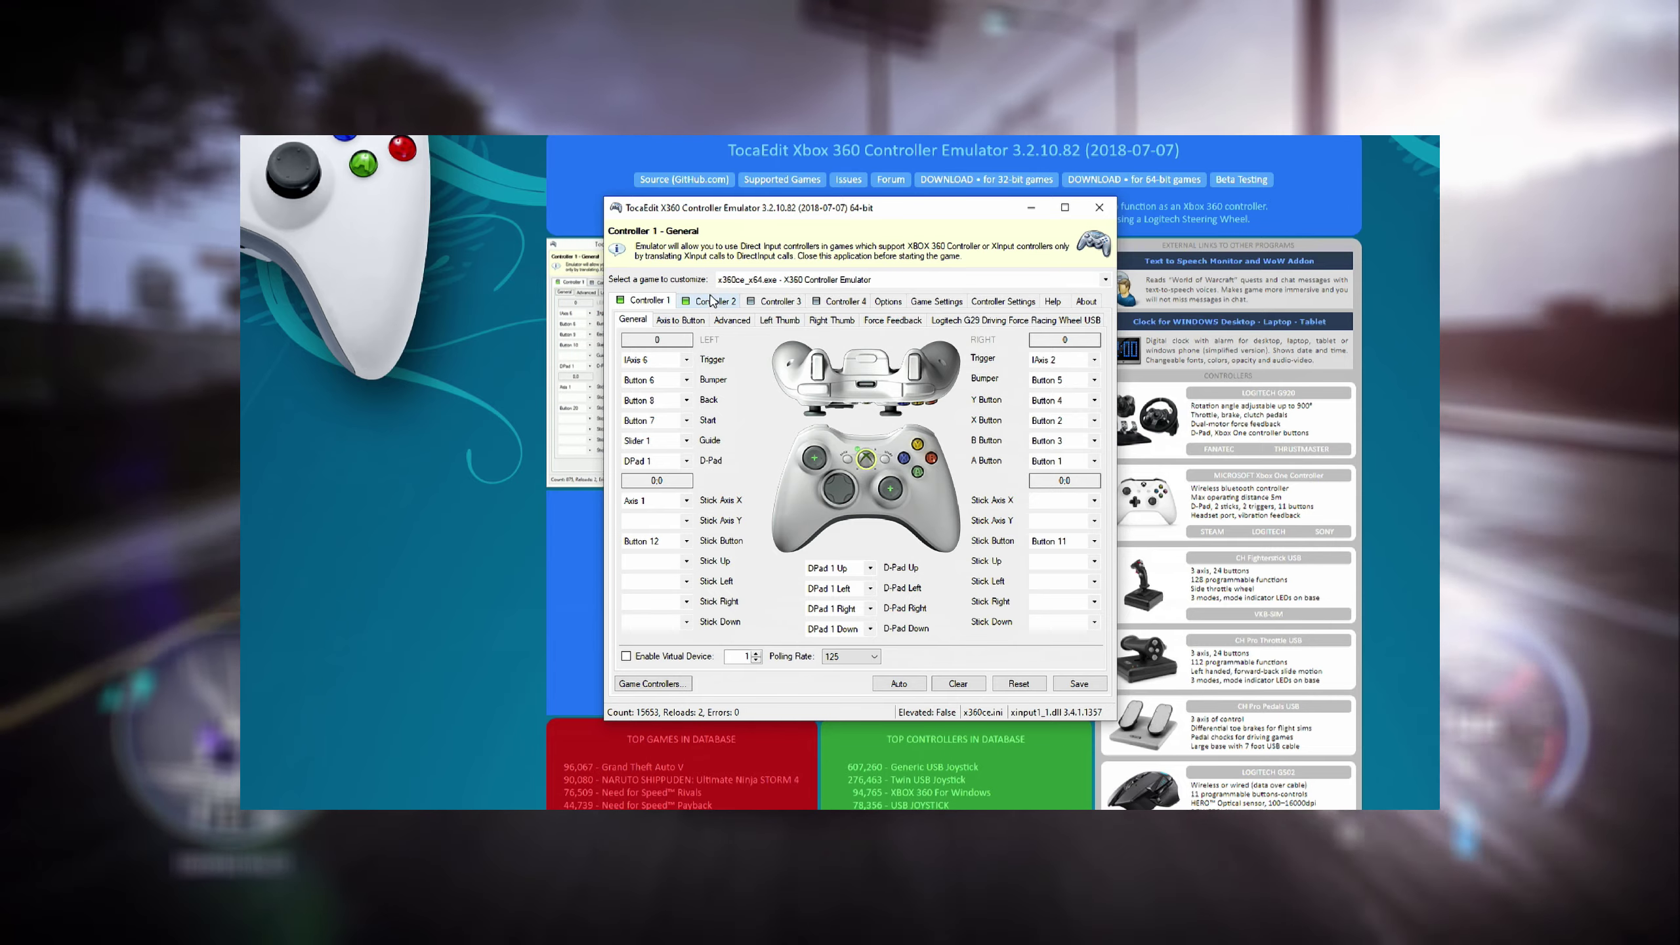
View Controller 2's Advanced settings, then switch back to Controller 1
click(712, 301)
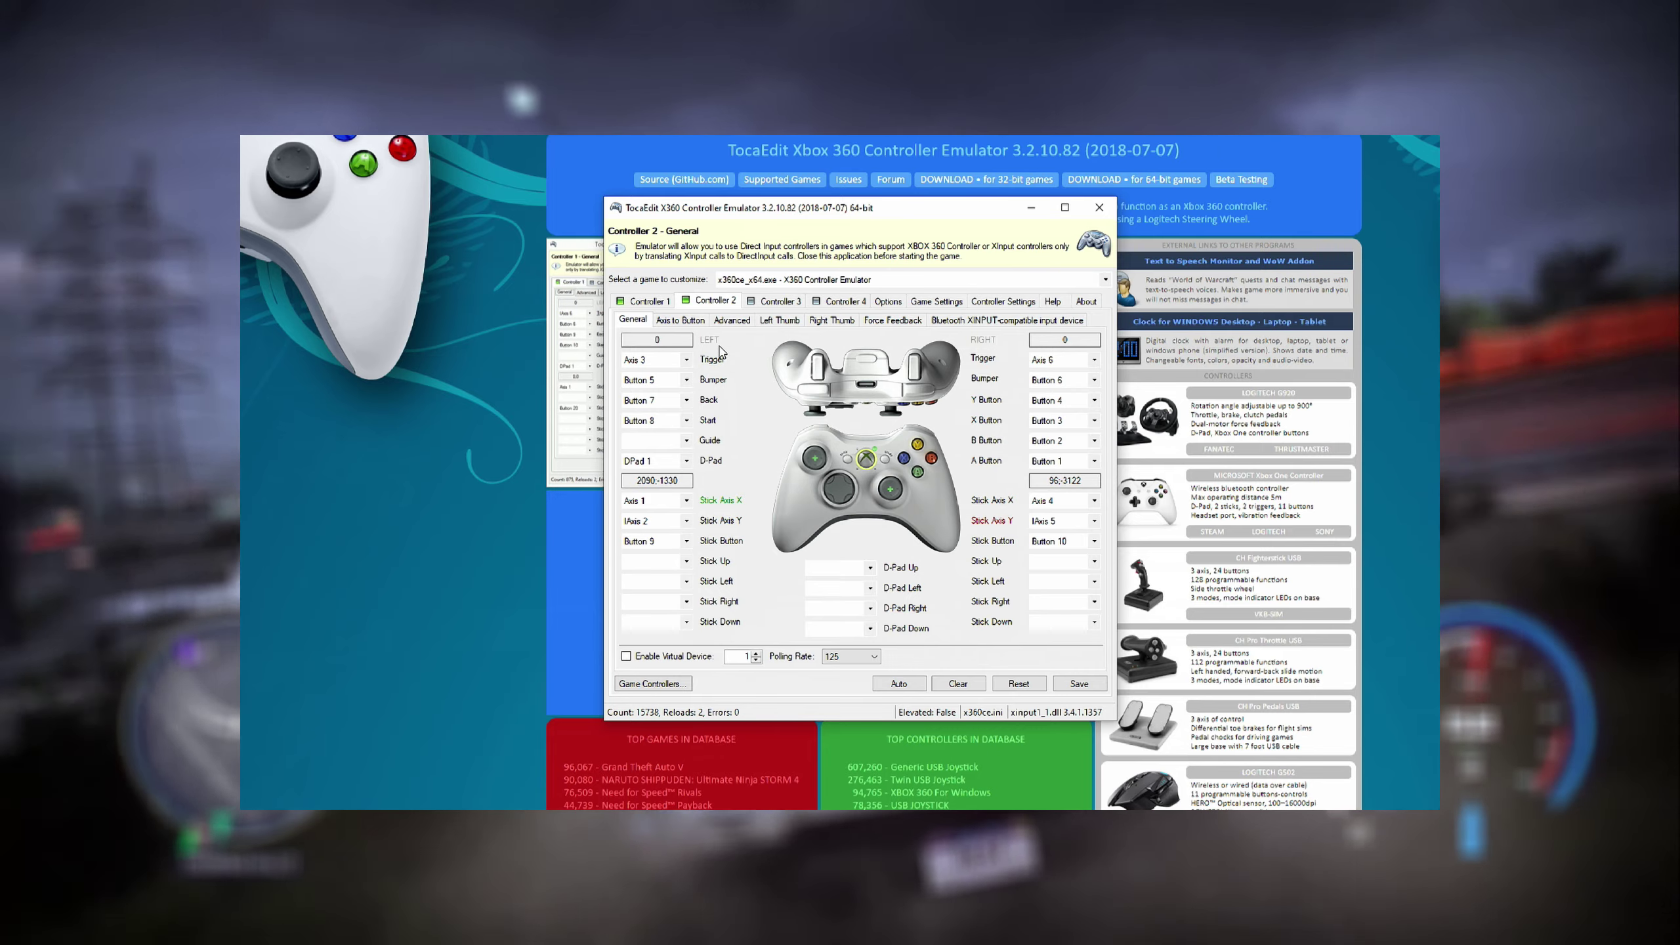
click(730, 322)
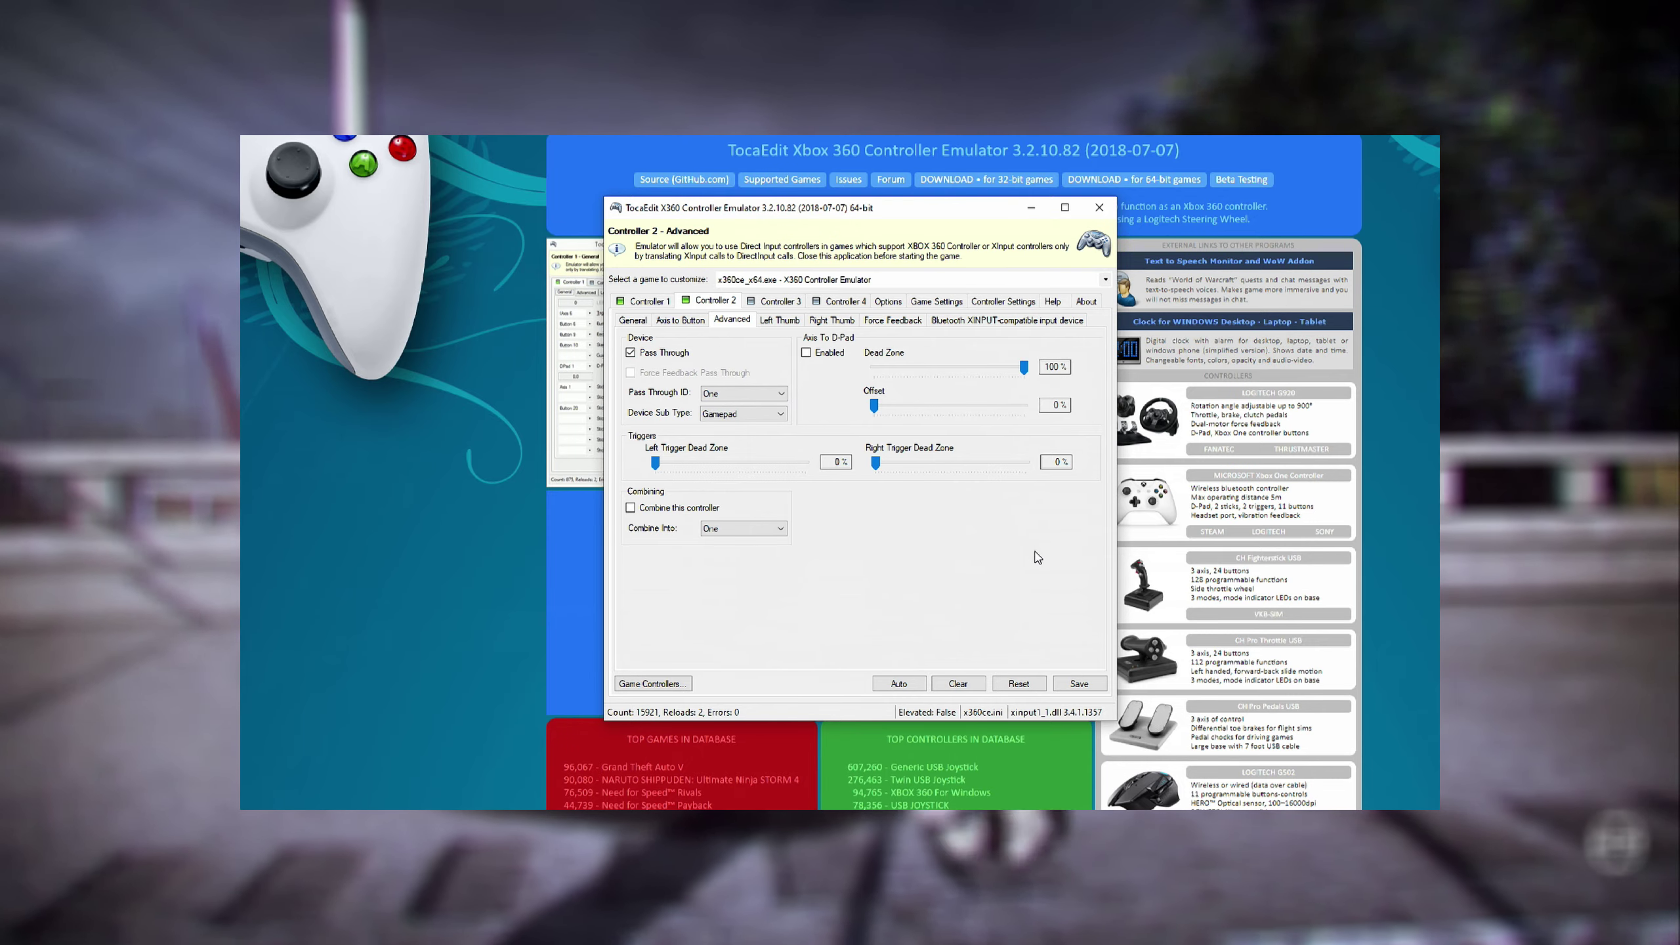
click(639, 303)
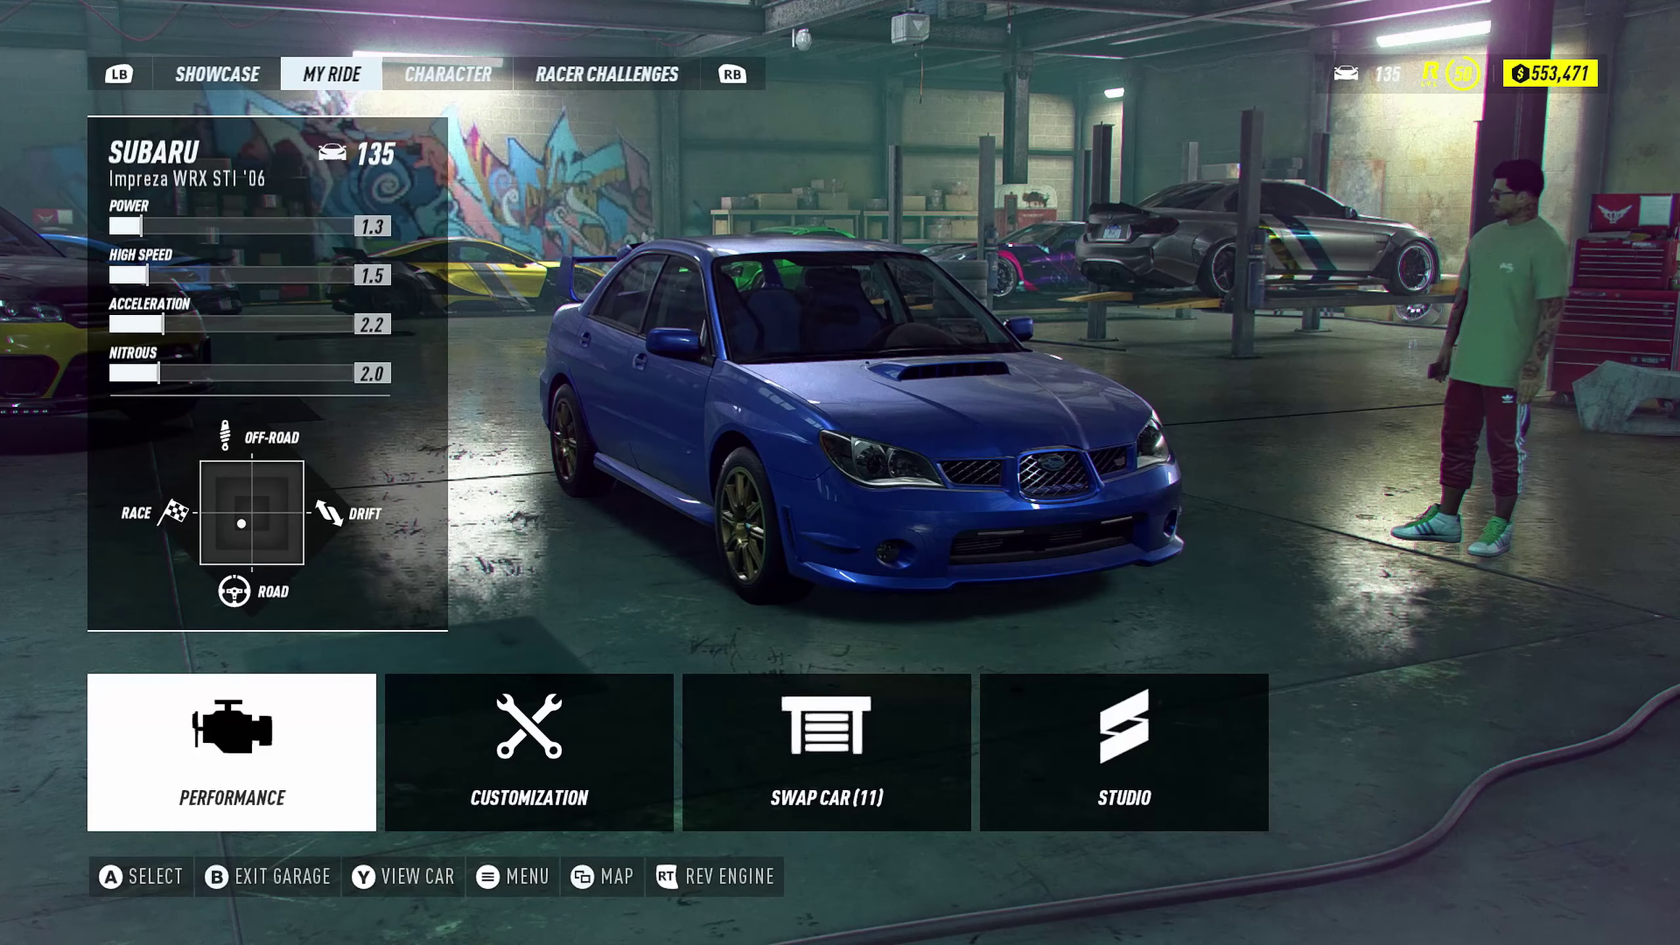
Check the Driving settings (Manual gearbox, Auto Reverse off) and back out to the pause menu
key(Escape)
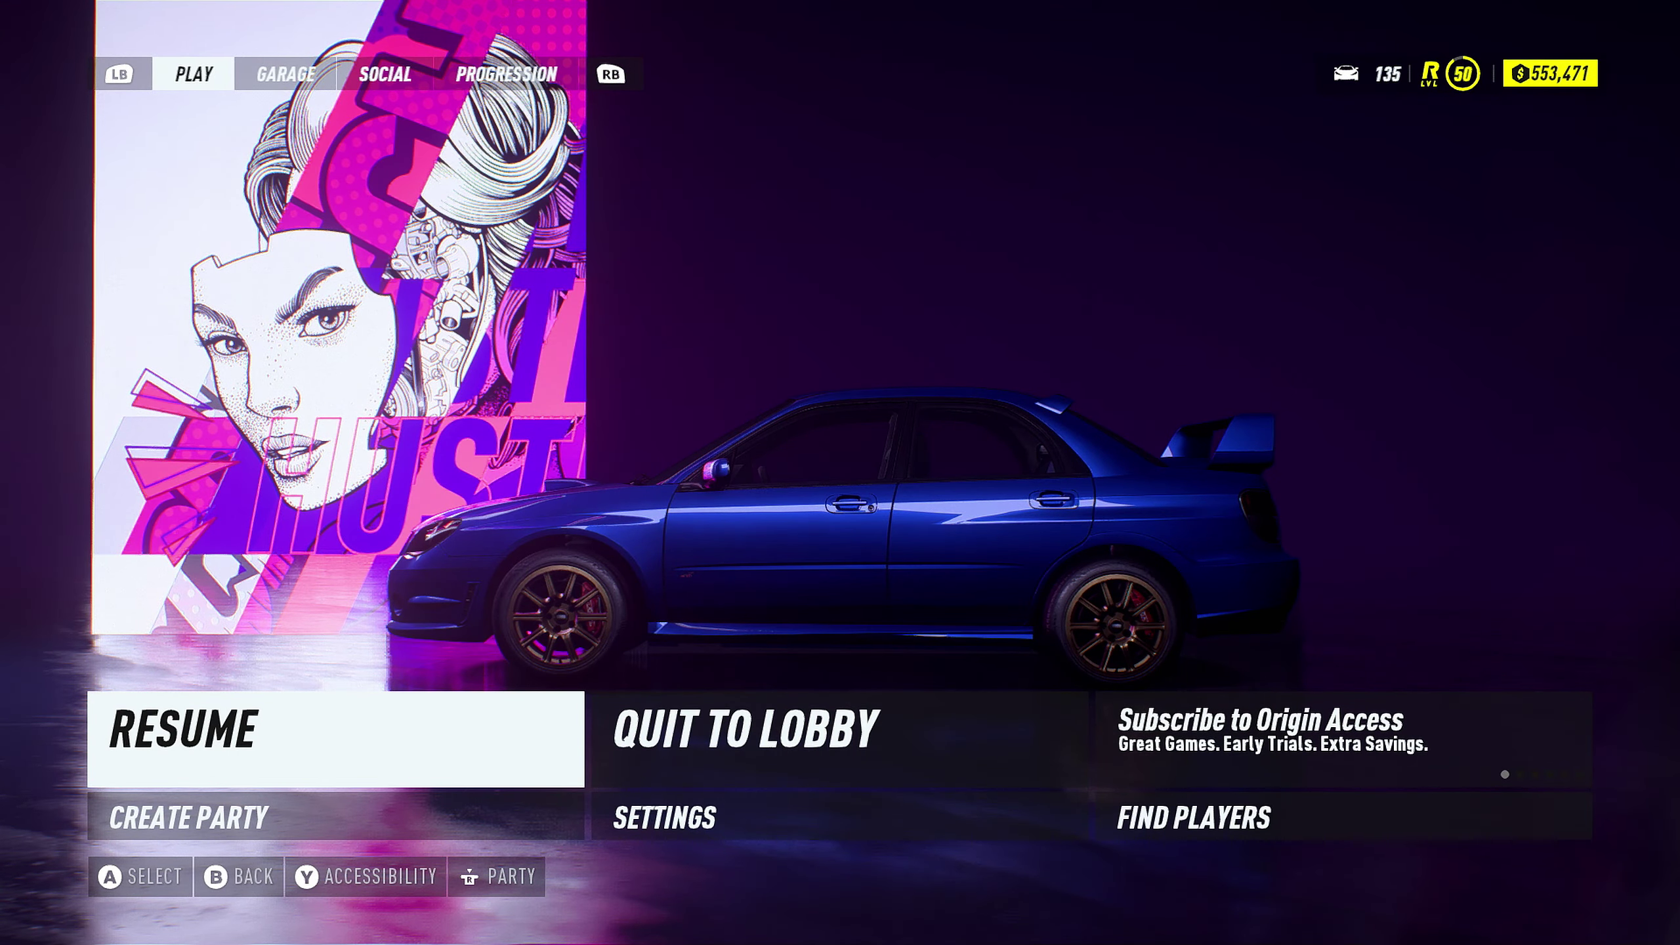
key(Right)
key(Down)
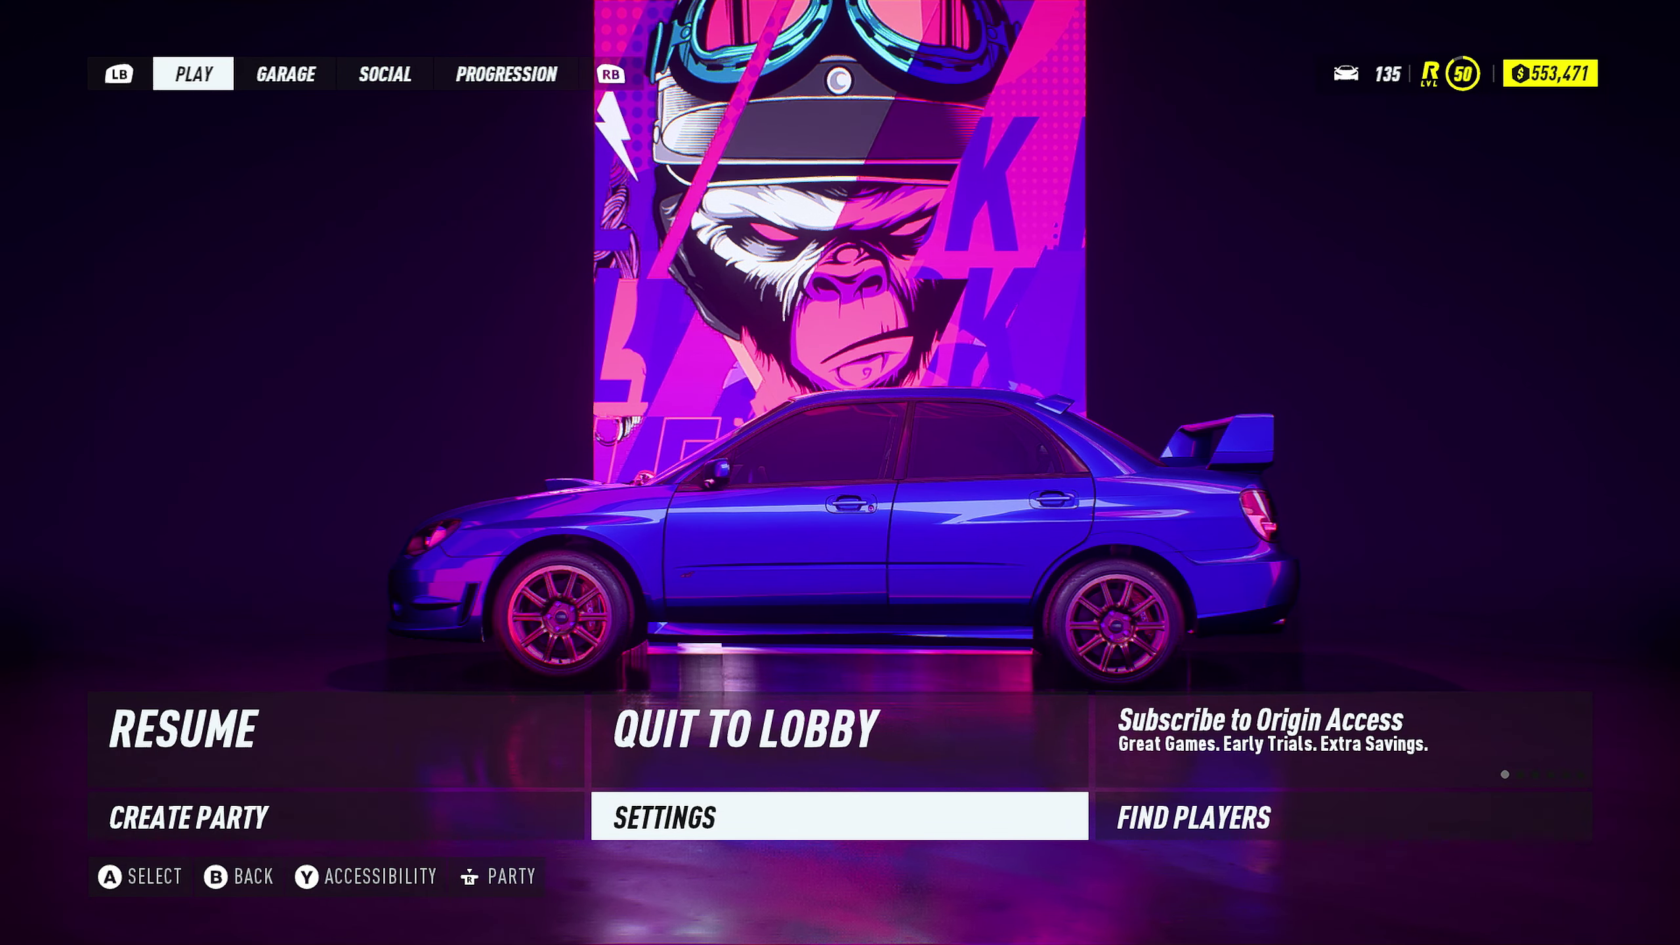
key(Return)
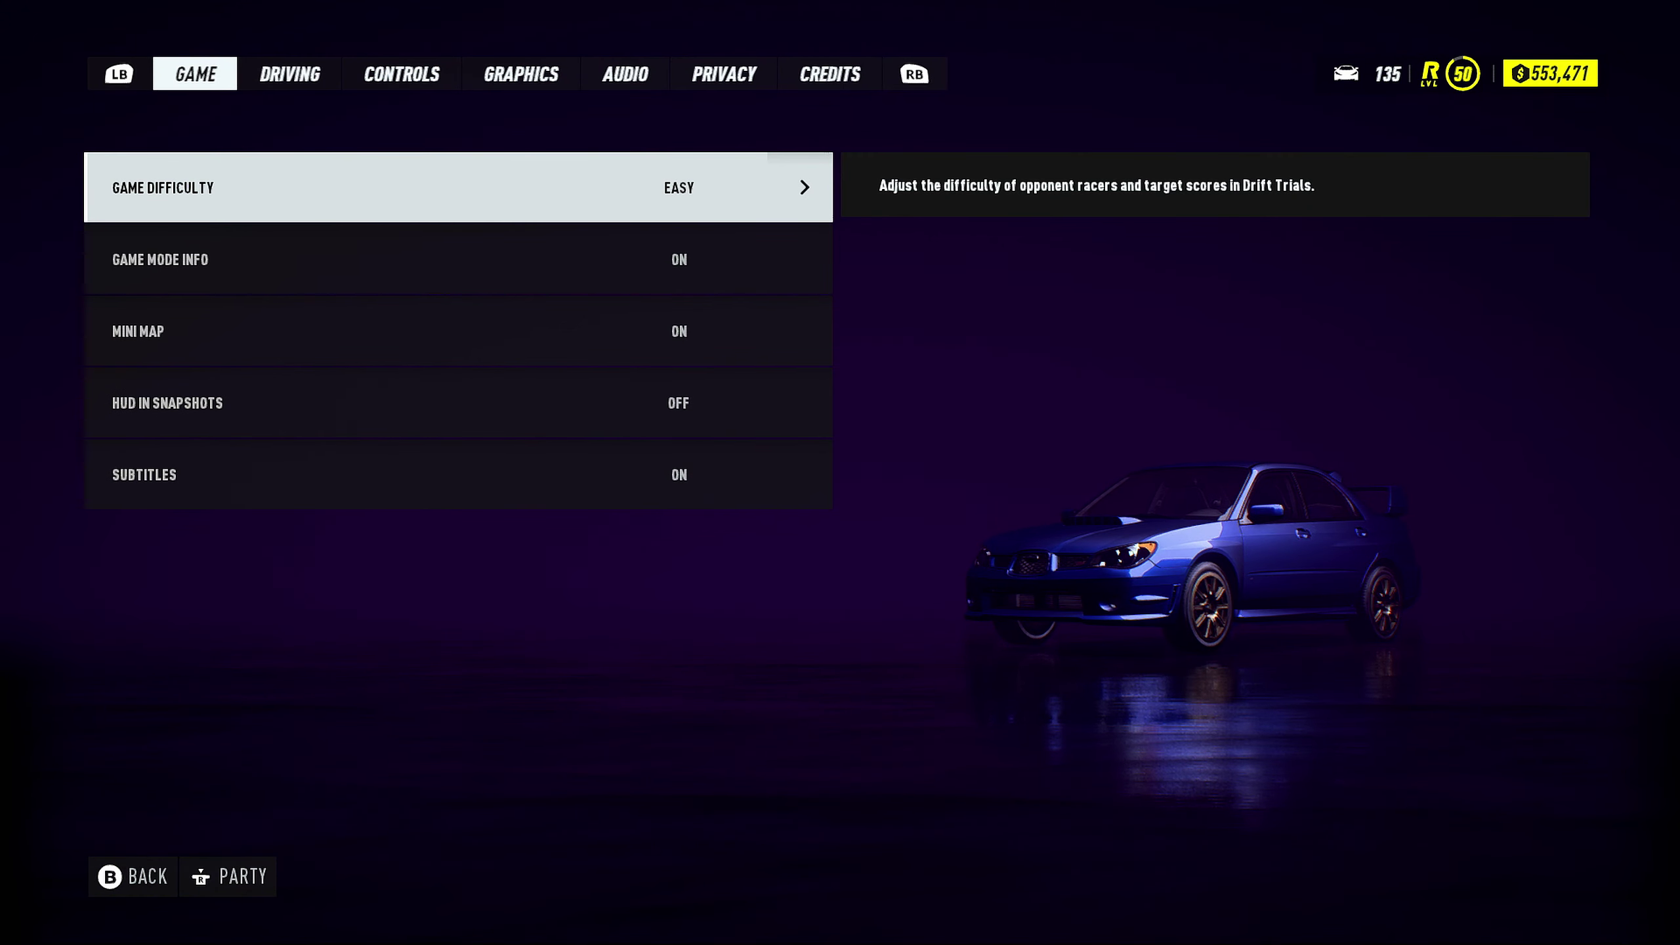
key(e)
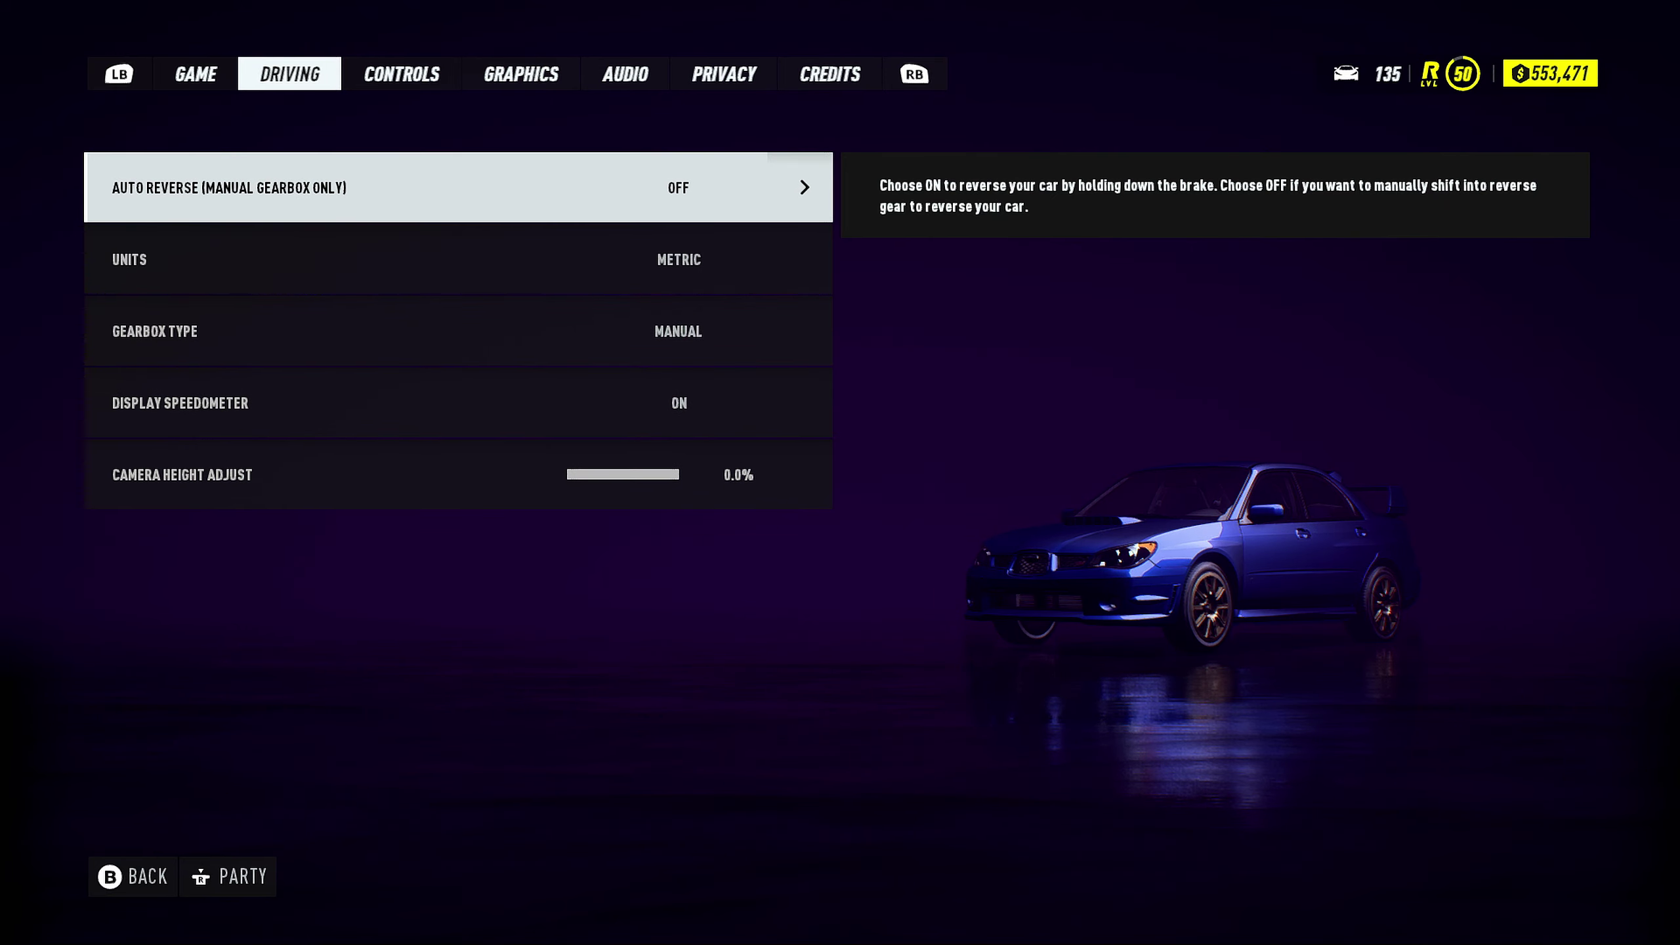
key(Down)
key(Down)
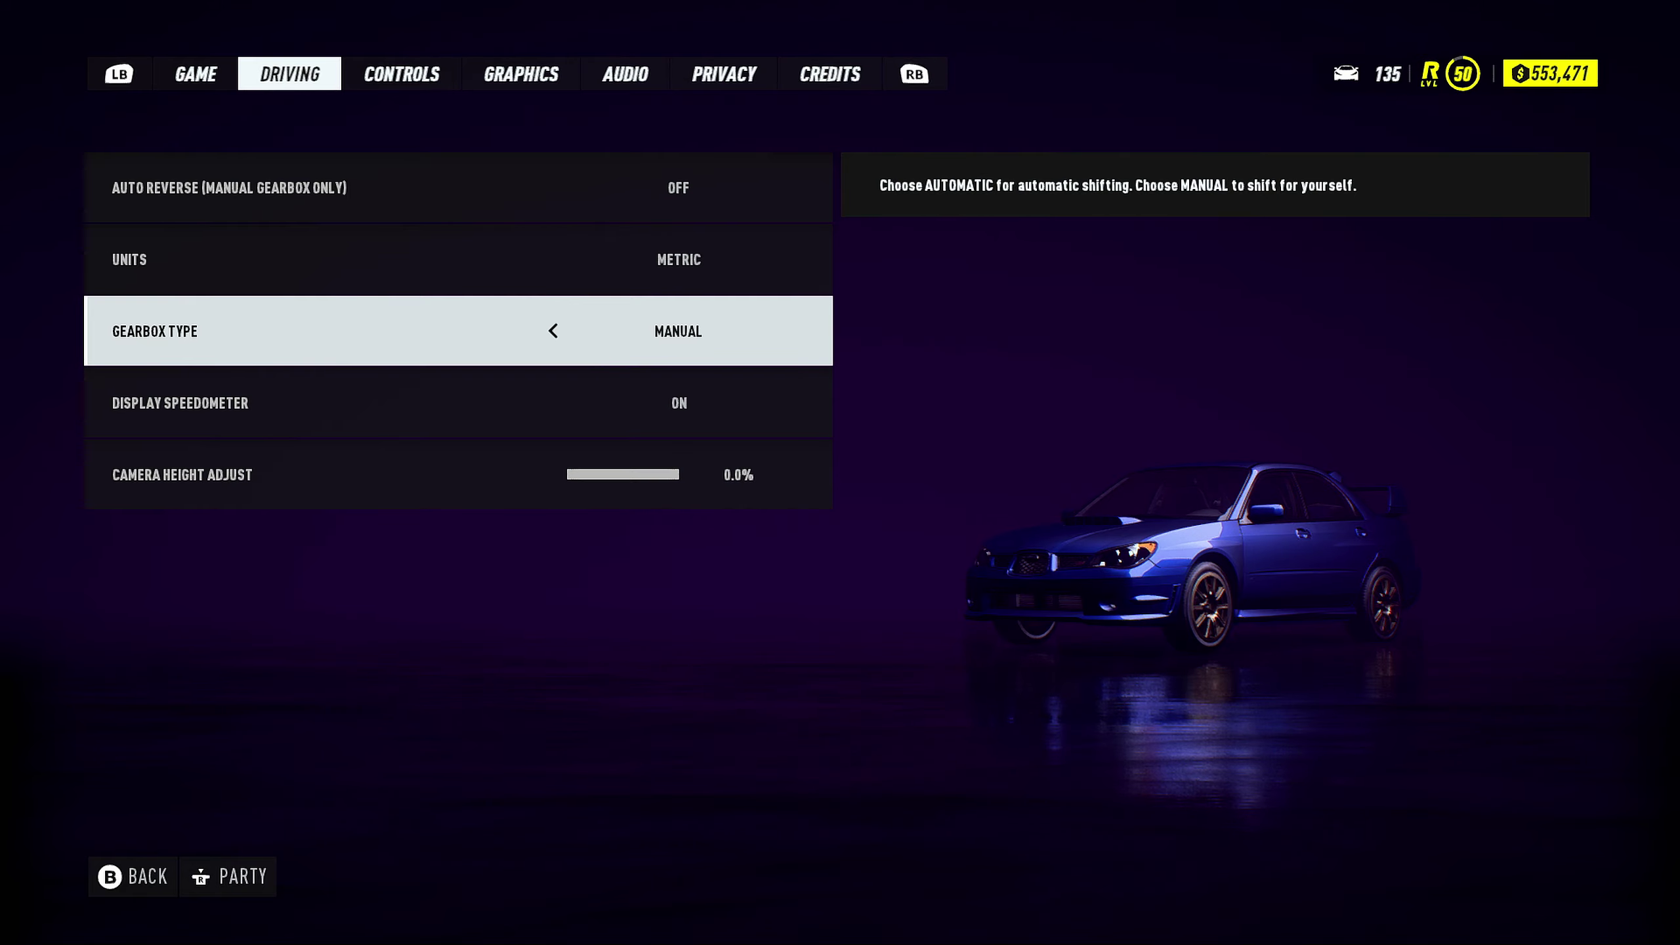
key(Escape)
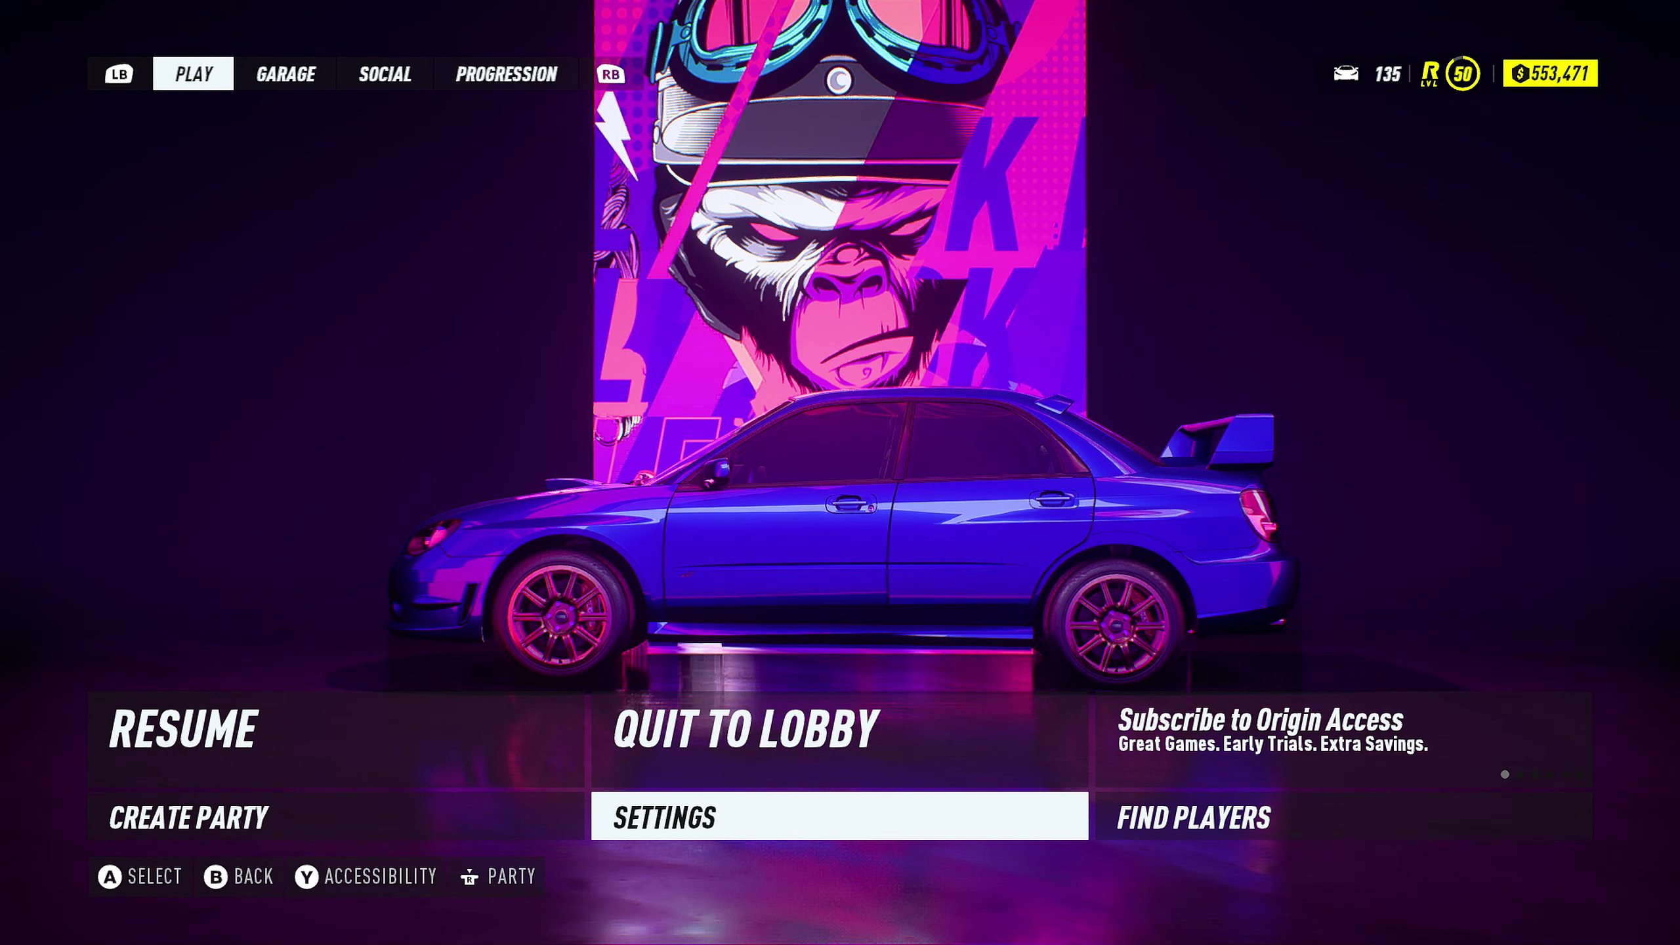
Return to the garage, glance at the world map, then exit the garage and confirm the time of day
key(Escape)
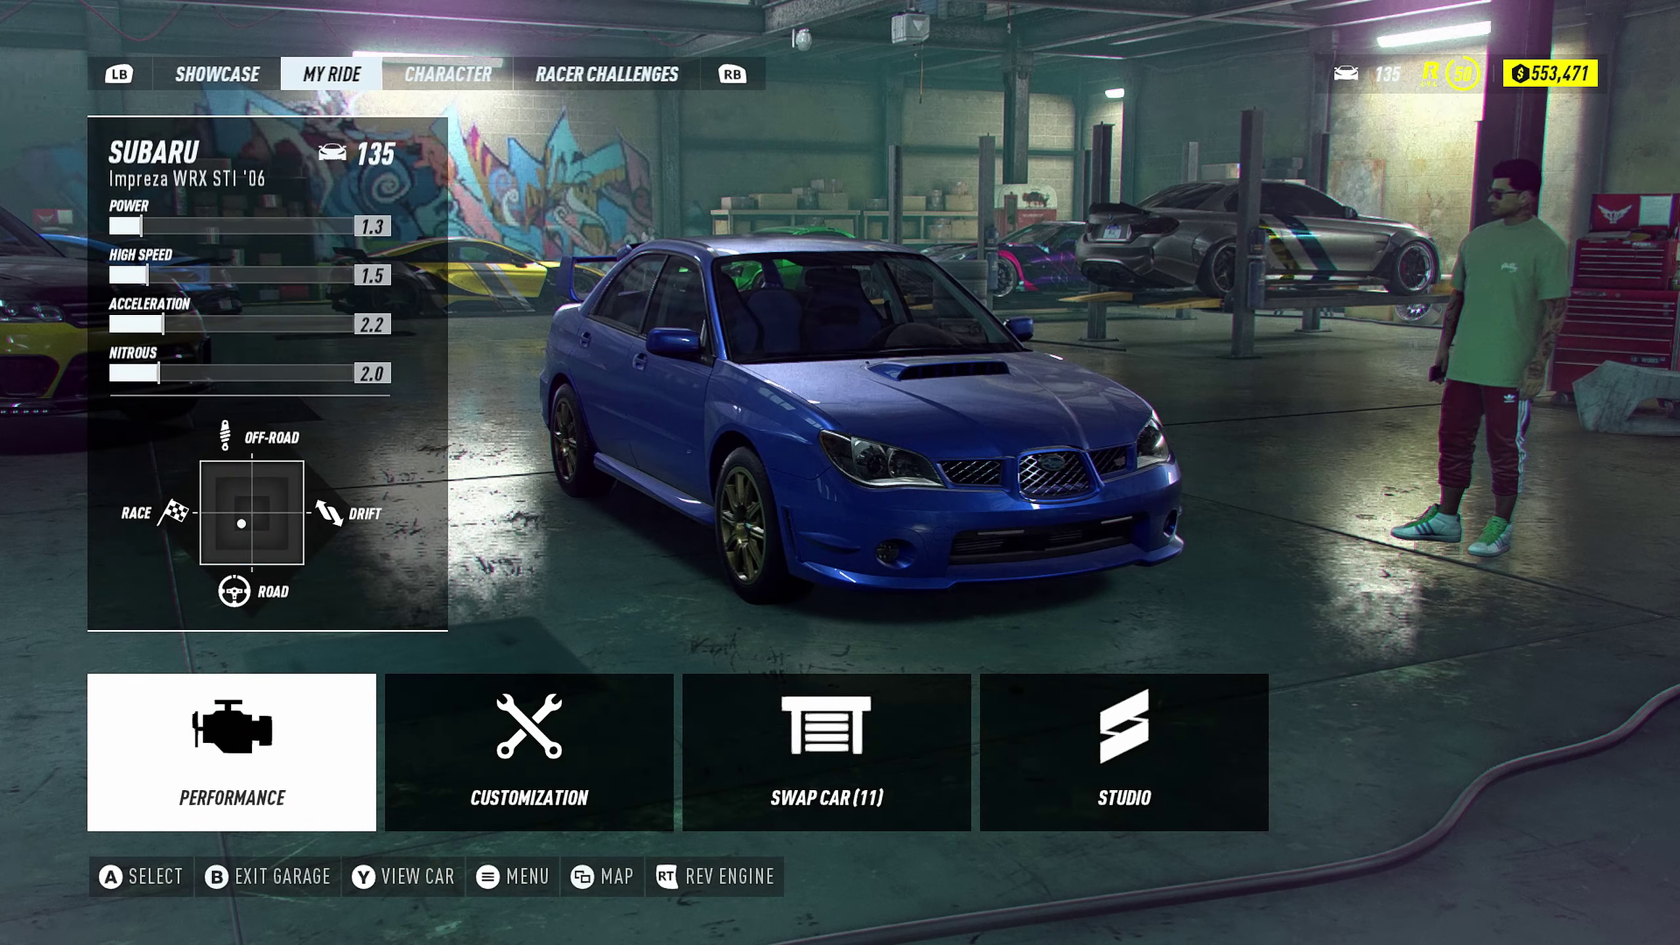
key(m)
key(Escape)
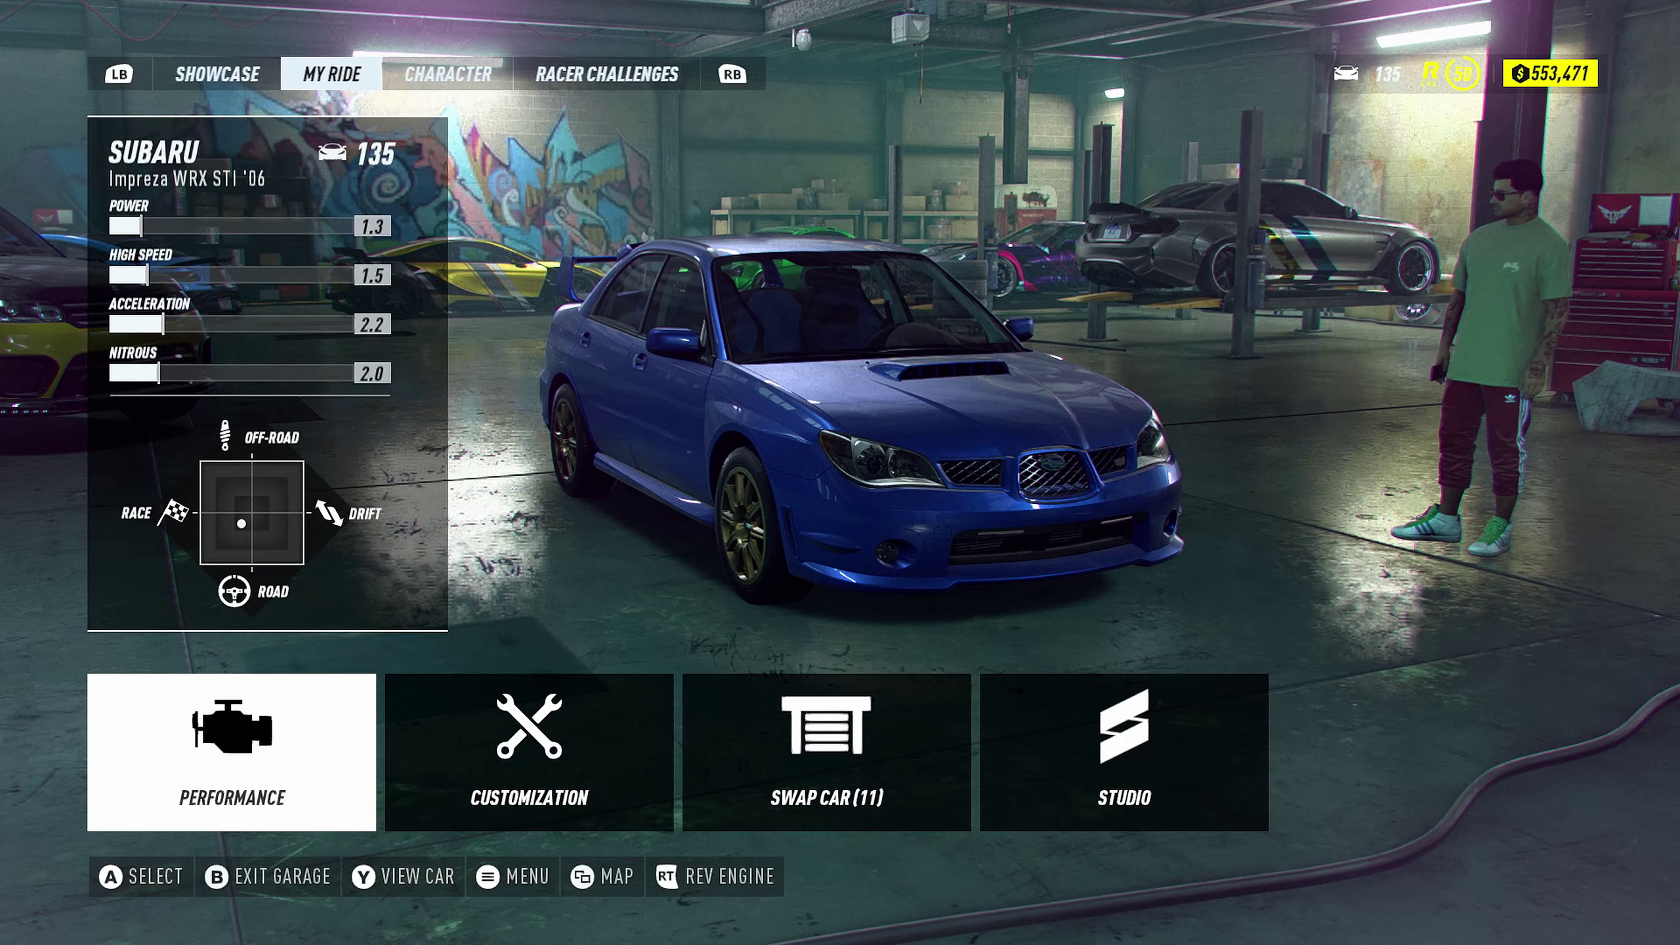
key(Escape)
key(Return)
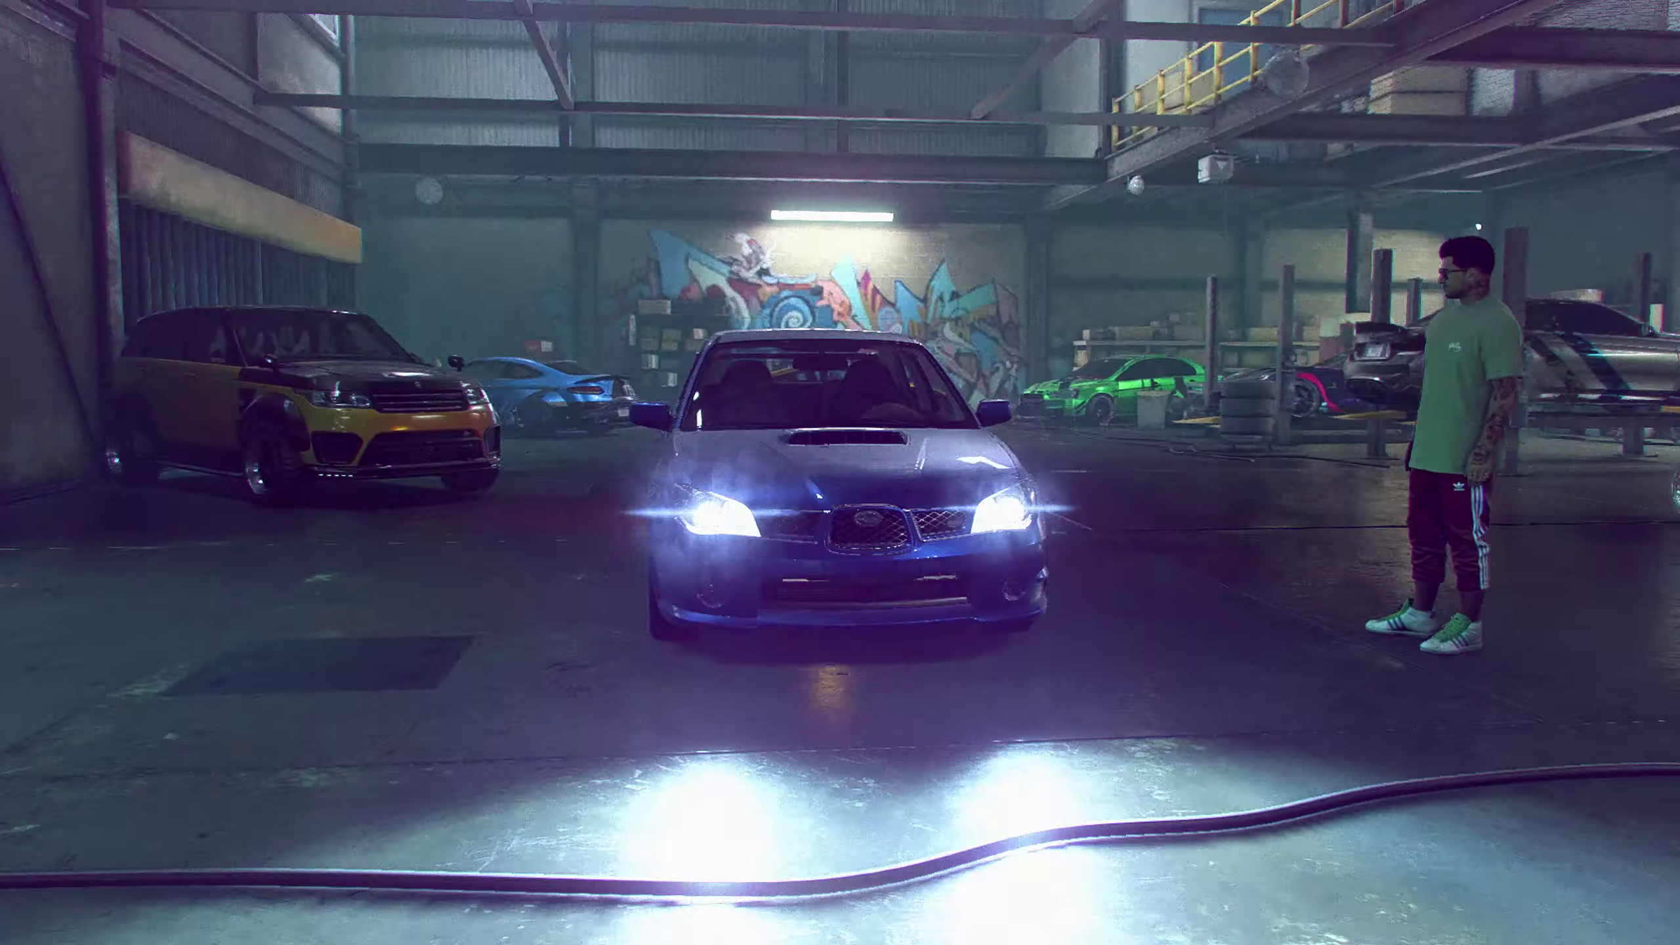